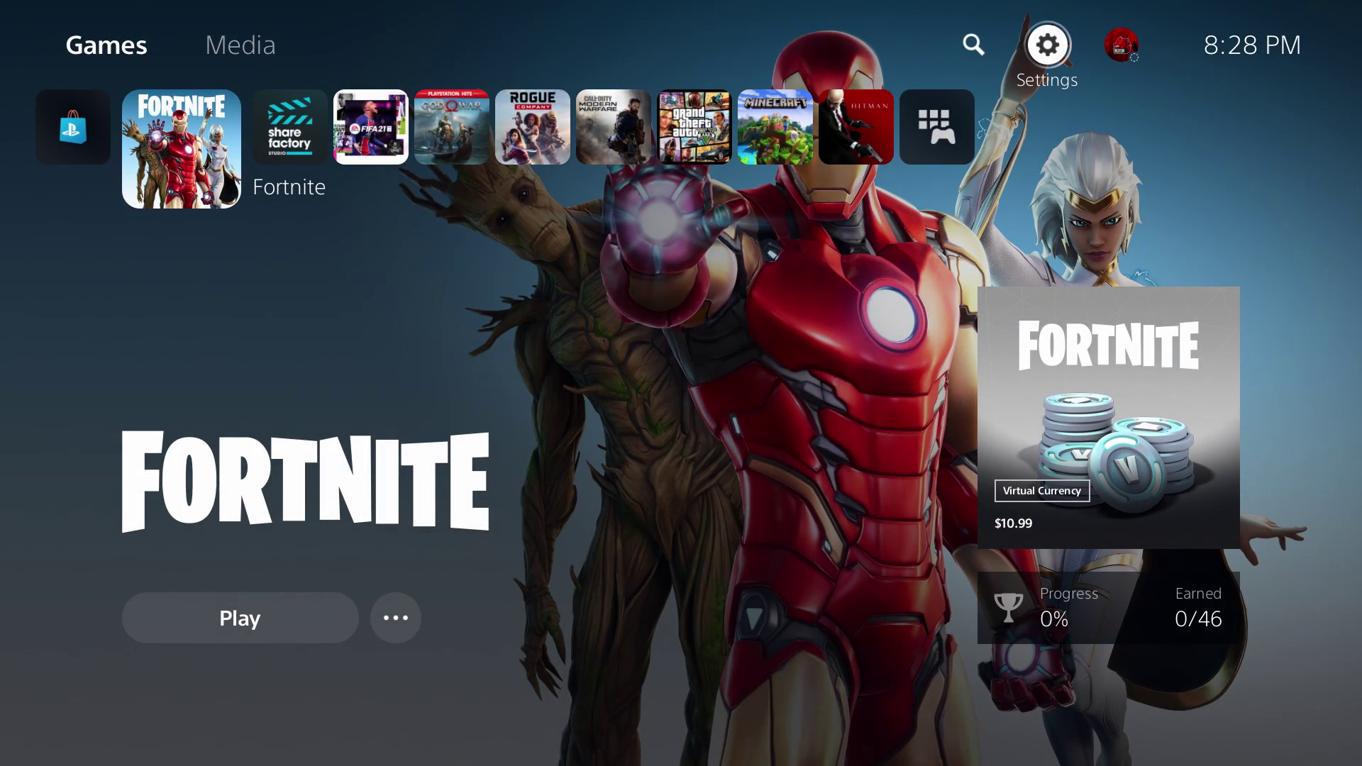
# Open the PS5 Settings menu from the home screen and move to Captures and Broadcasts
pyautogui.press('Down')
pyautogui.press('Right')
pyautogui.press('Right')
pyautogui.press('Right')
pyautogui.press('Right')
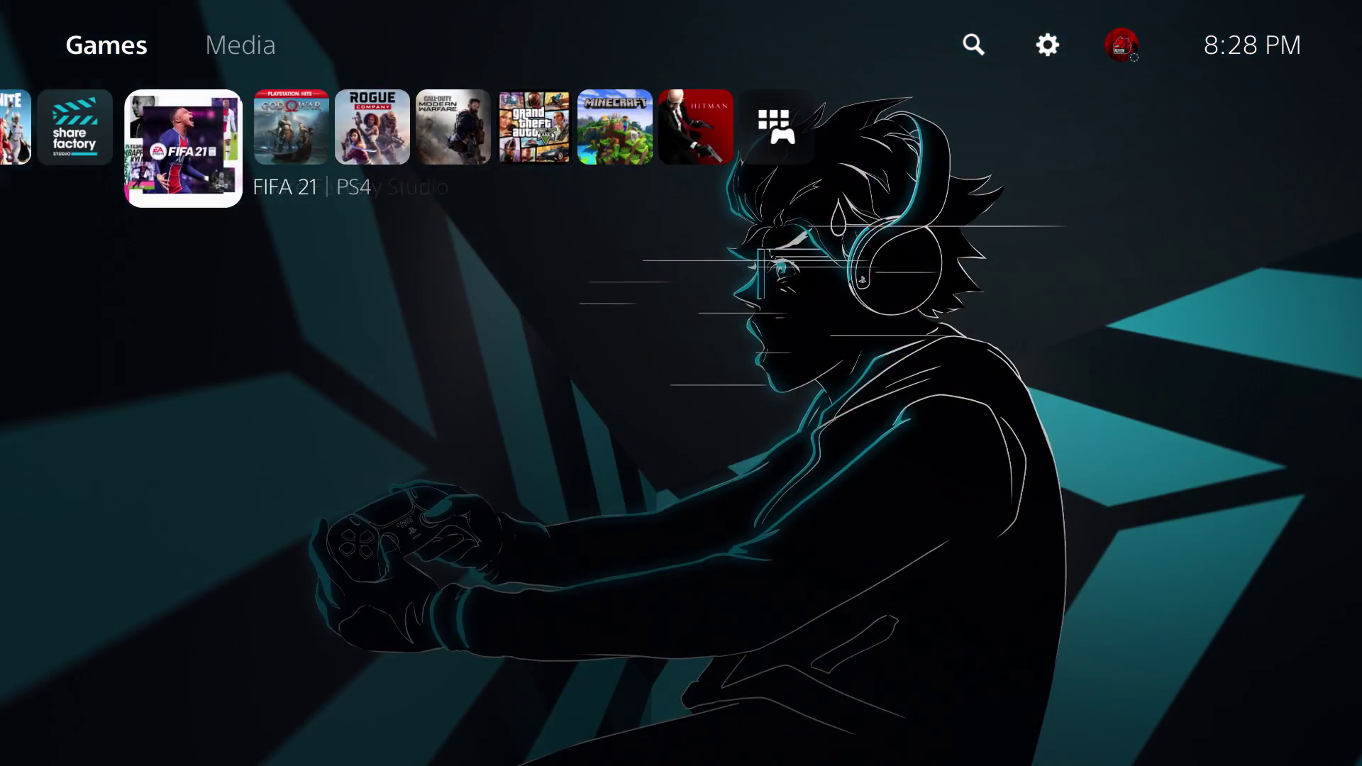
pyautogui.press('Up')
pyautogui.press('Right')
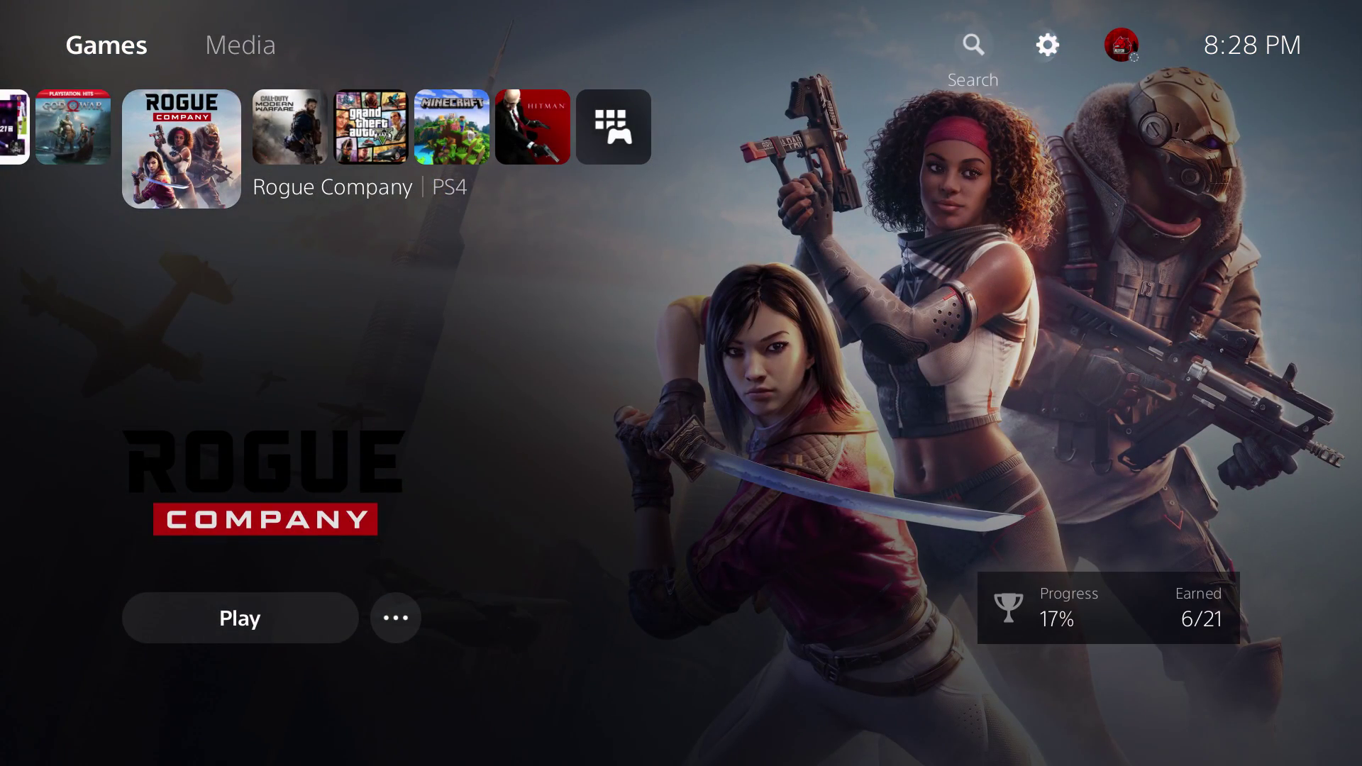
pyautogui.press('Right')
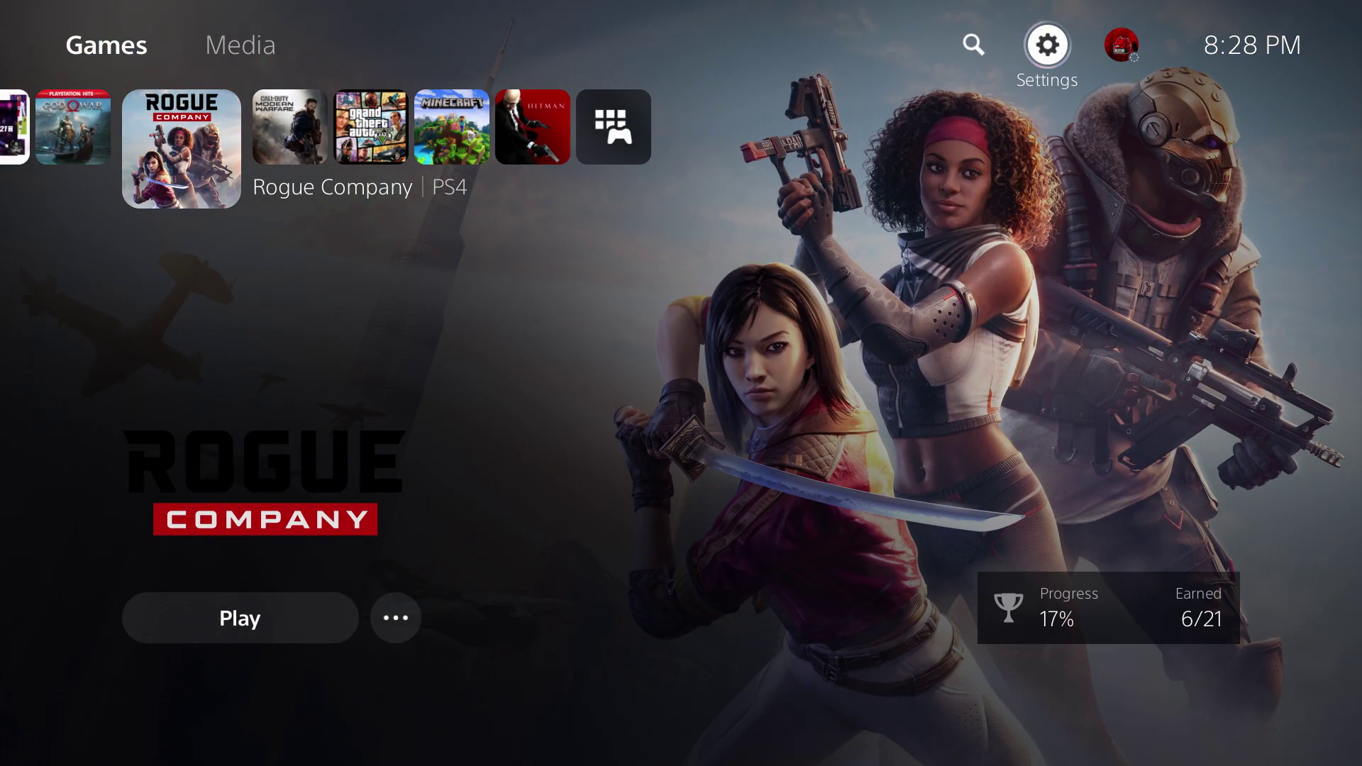
pyautogui.press('Return')
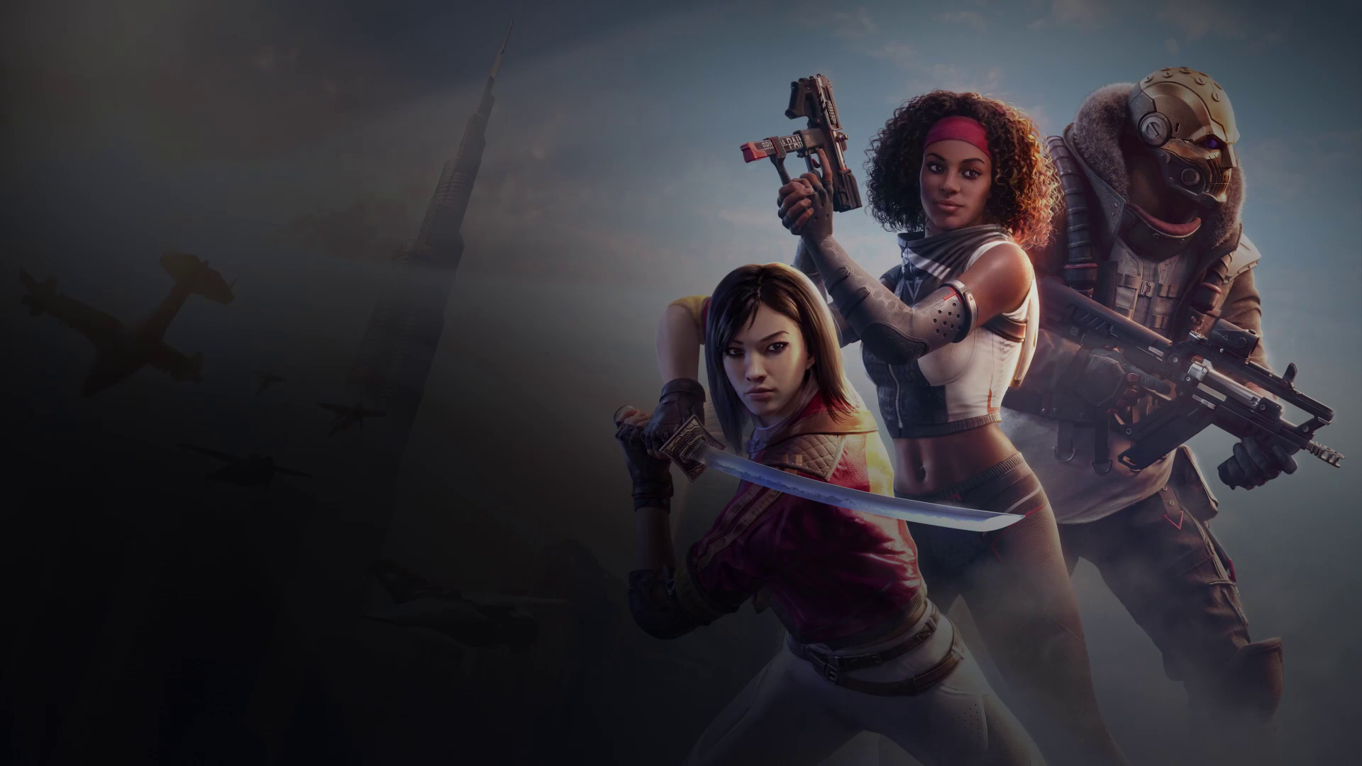
pyautogui.press('Down')
pyautogui.press('Down')
pyautogui.press('Down')
pyautogui.press('Down')
pyautogui.press('Down')
pyautogui.press('Down')
pyautogui.press('Down')
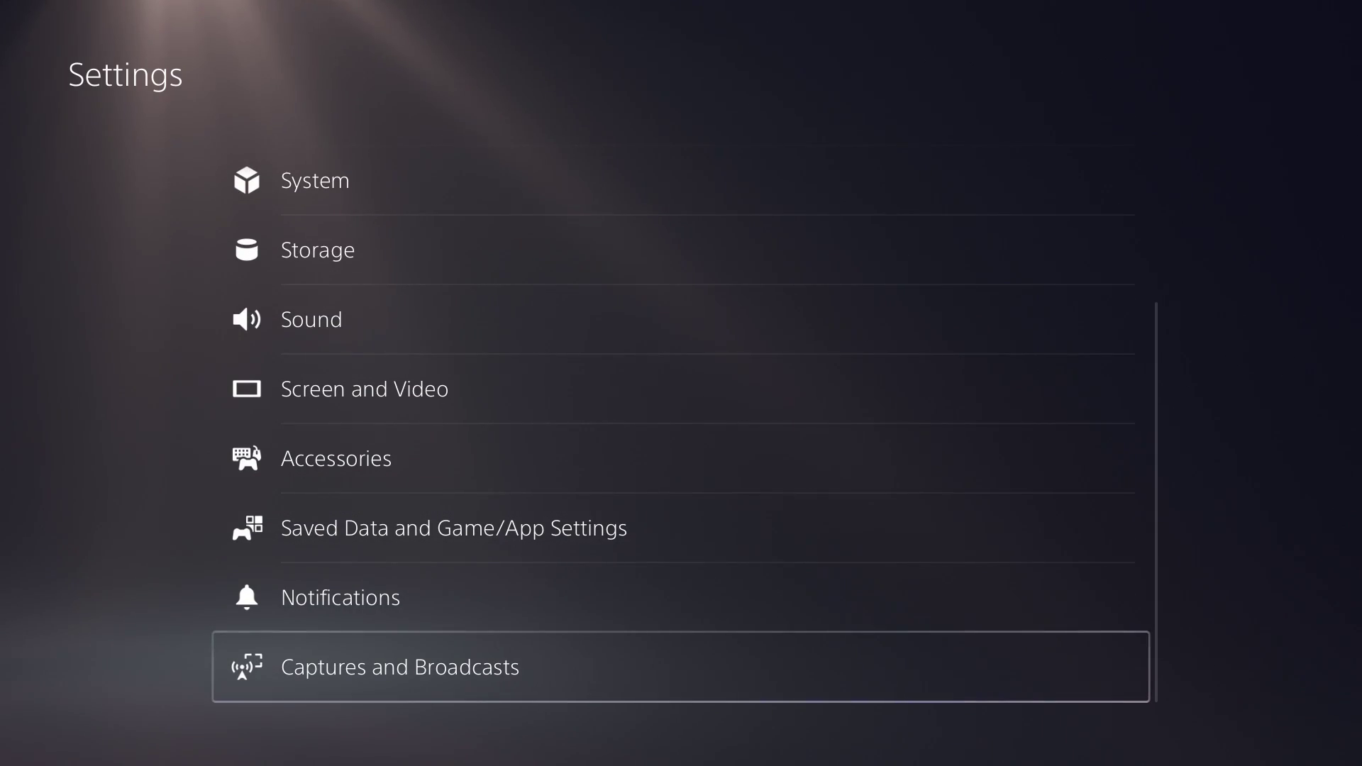
# Under Captures and Broadcasts > Shortcuts for Create Button, set Button mapping to Standard
pyautogui.press('Return')
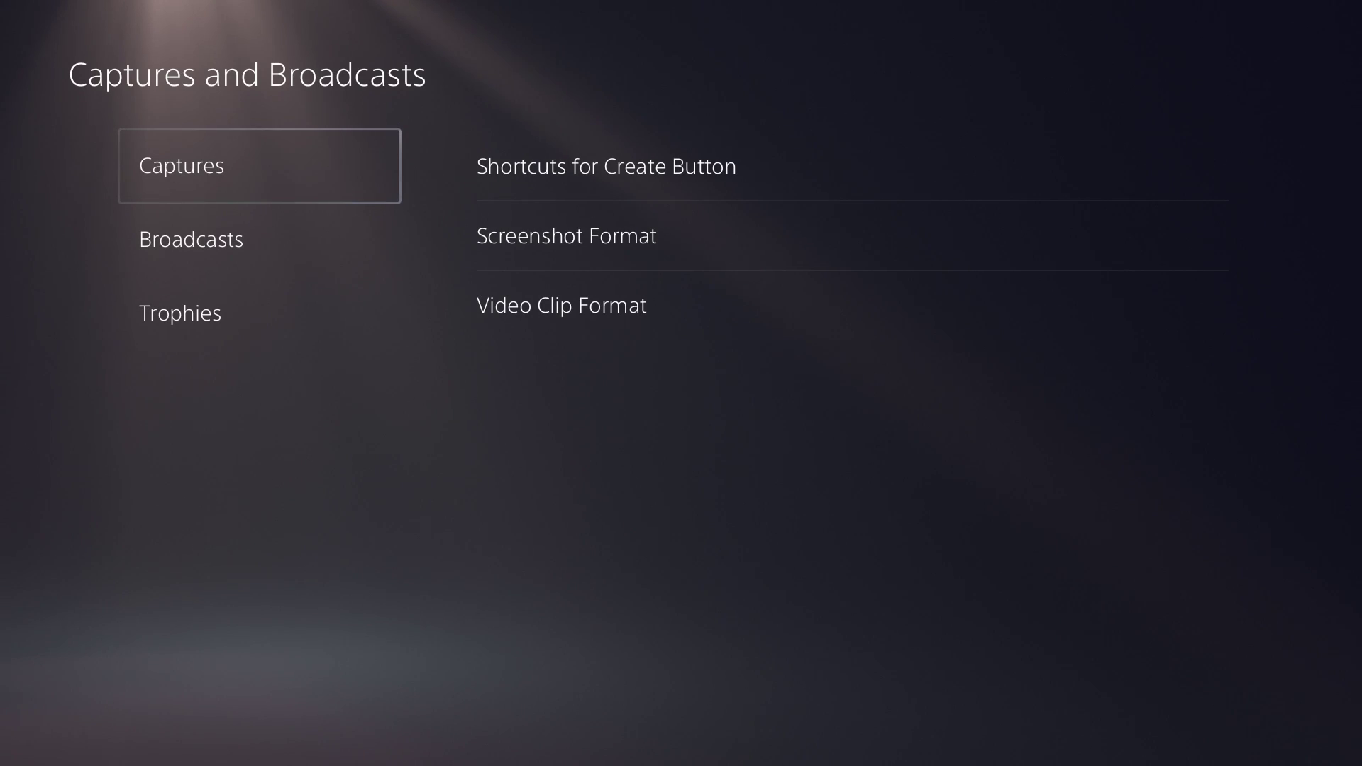
pyautogui.press('Right')
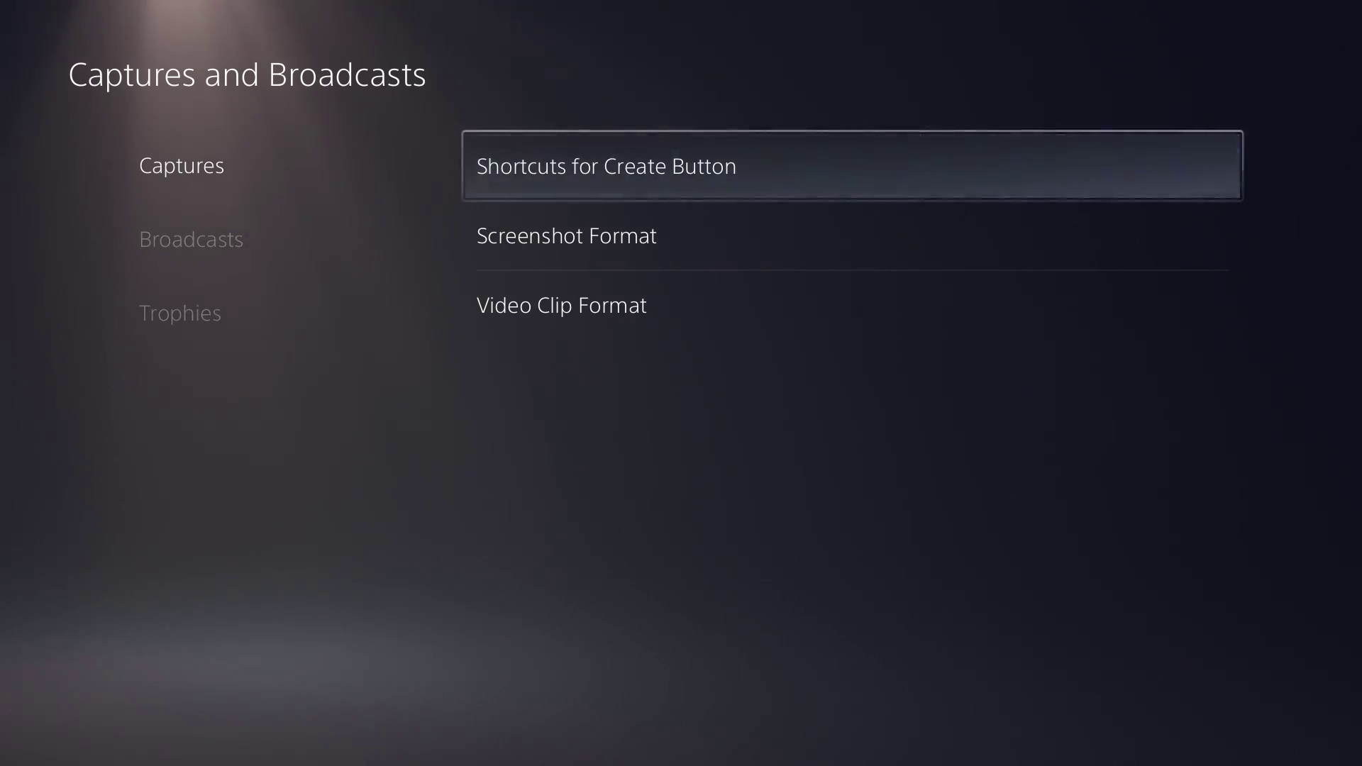
pyautogui.press('Return')
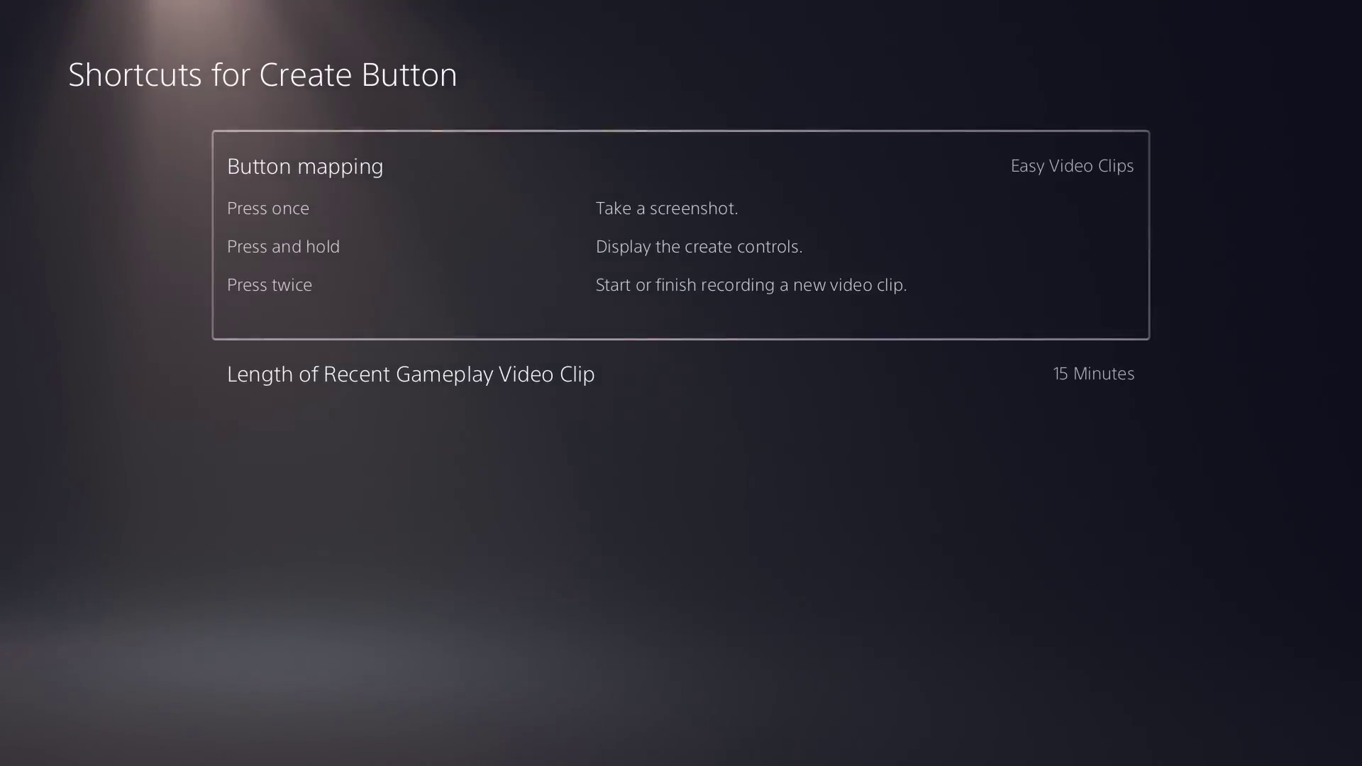
pyautogui.press('Return')
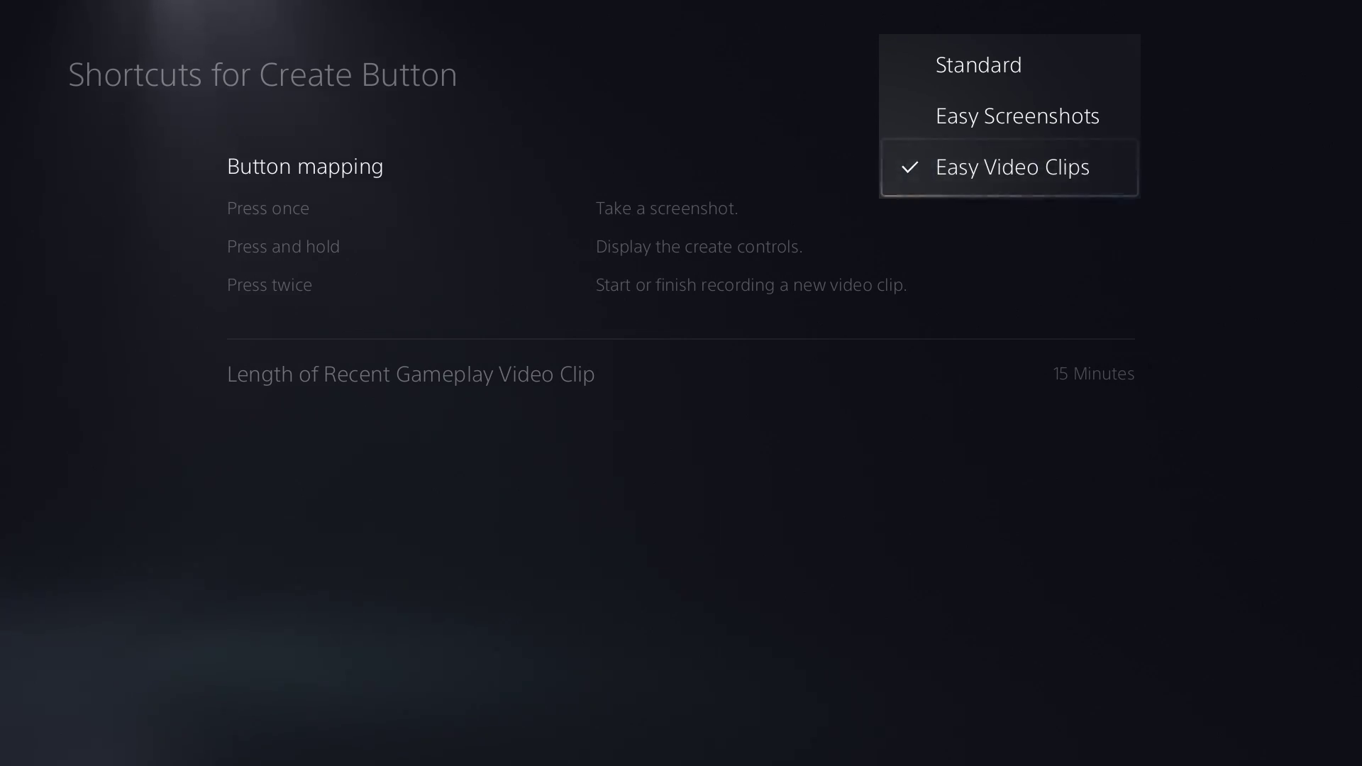
pyautogui.press('Return')
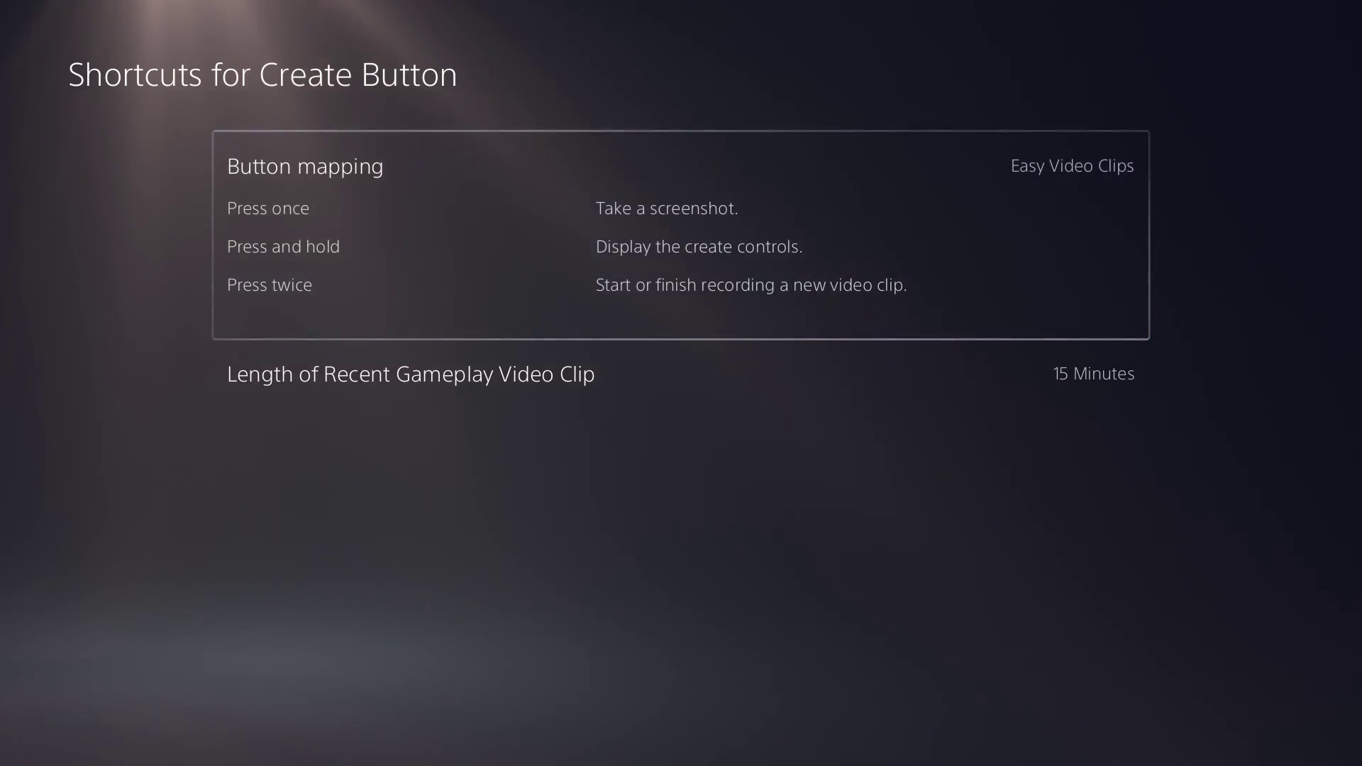
pyautogui.press('Return')
pyautogui.press('Escape')
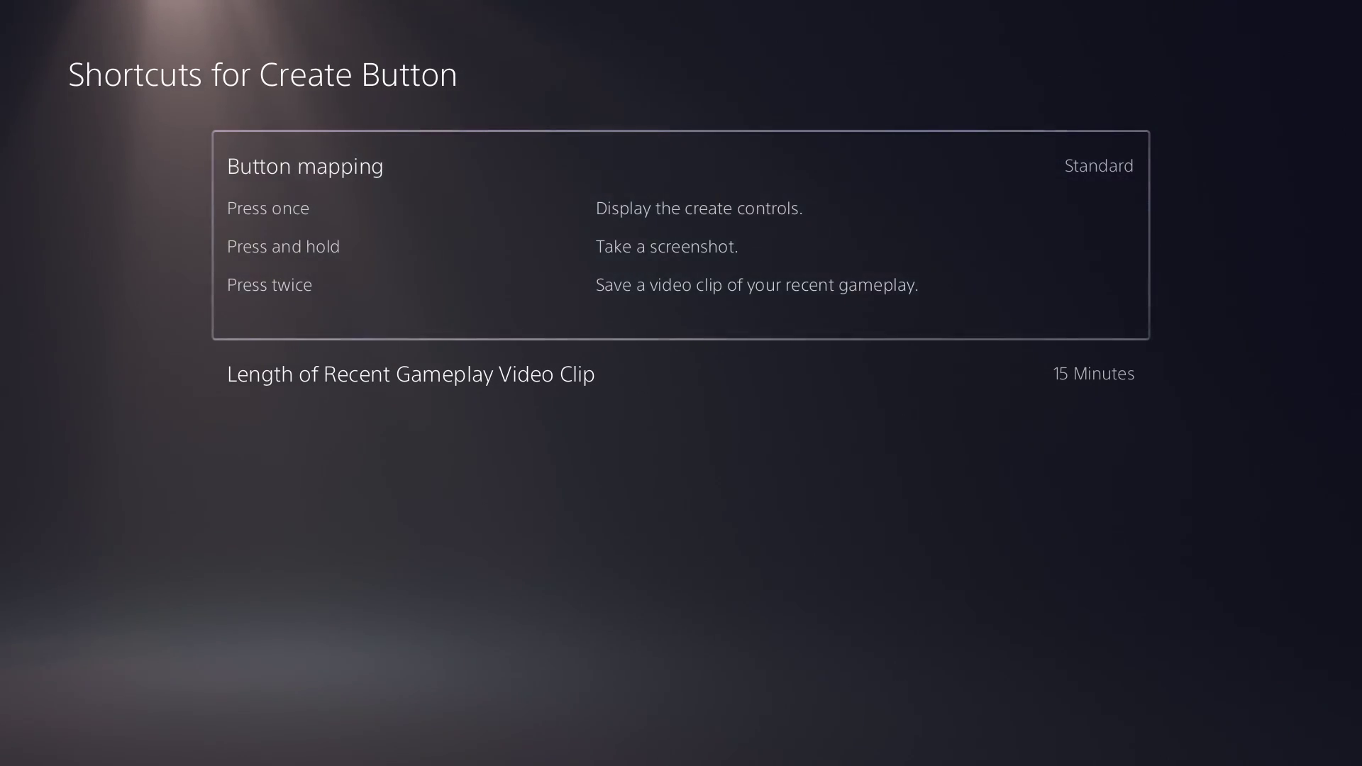
# Check the Length of Recent Gameplay Video Clip options and keep 15 Minutes
pyautogui.press('Down')
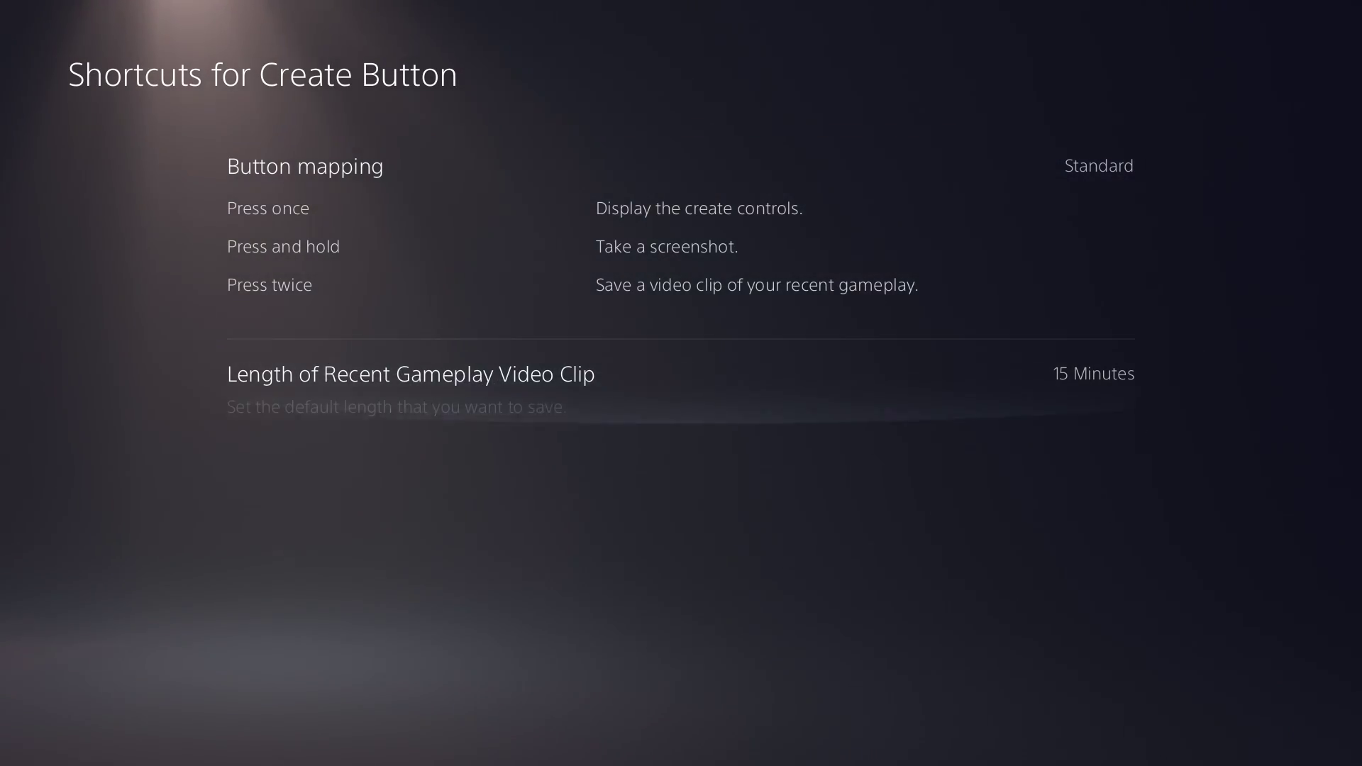
pyautogui.press('Return')
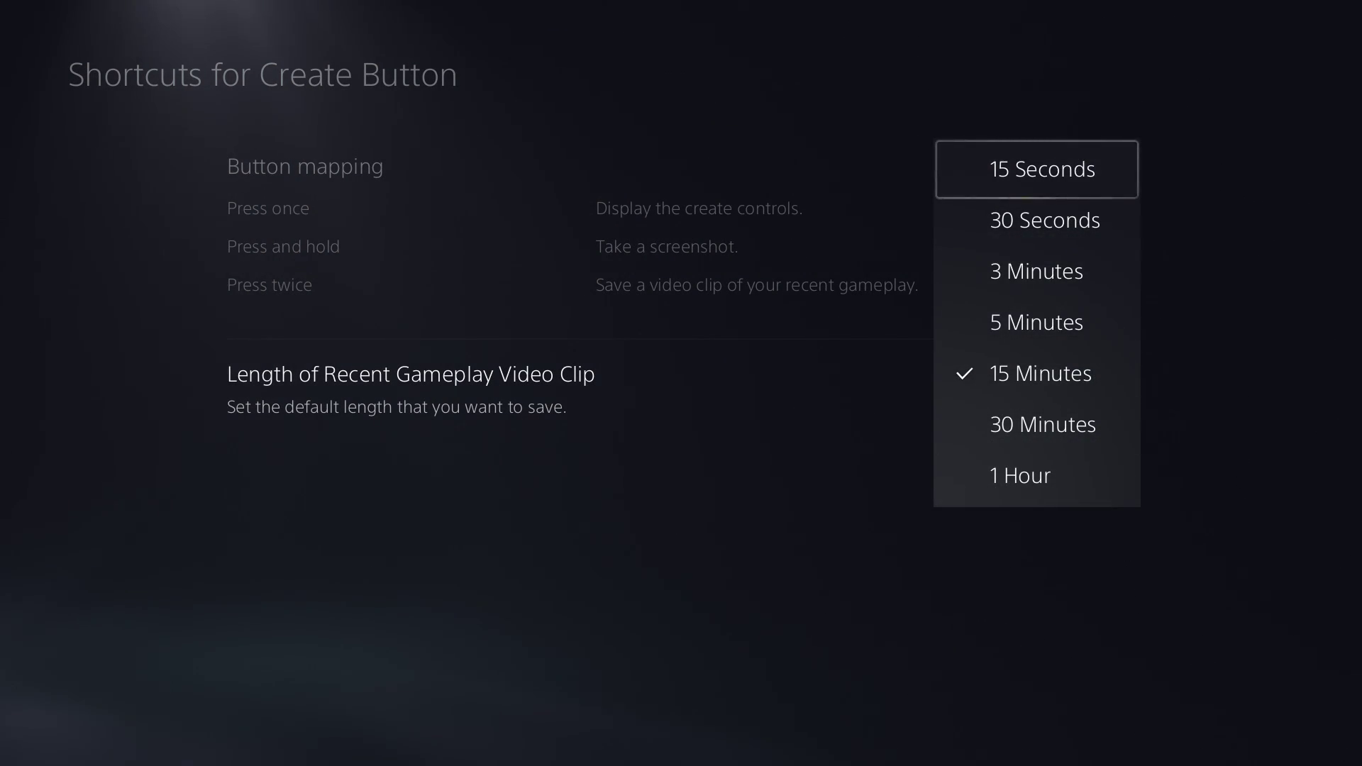
pyautogui.press('Down')
pyautogui.press('Down')
pyautogui.press('Down')
pyautogui.press('Down')
pyautogui.press('Down')
pyautogui.press('Down')
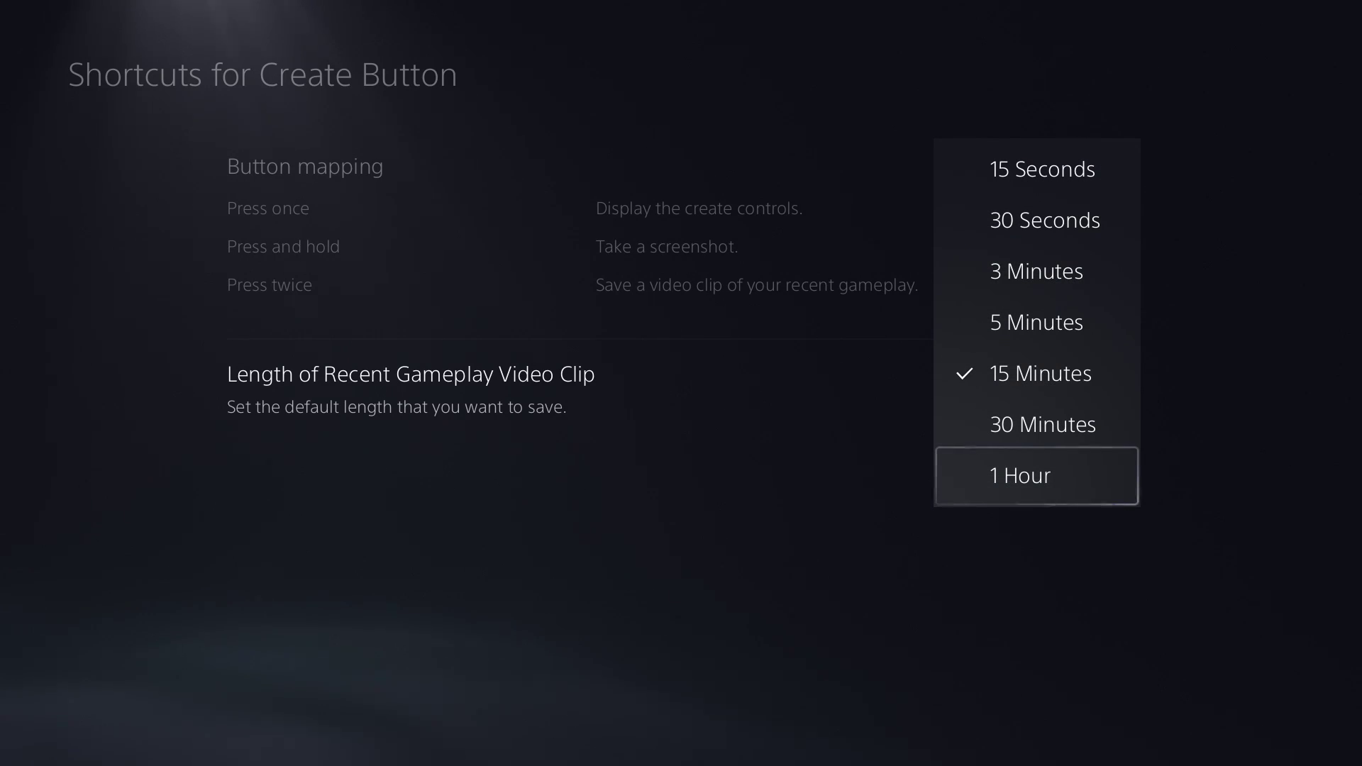
pyautogui.press('Escape')
# Set Button mapping to Easy Video Clips and return to Captures and Broadcasts
pyautogui.press('Up')
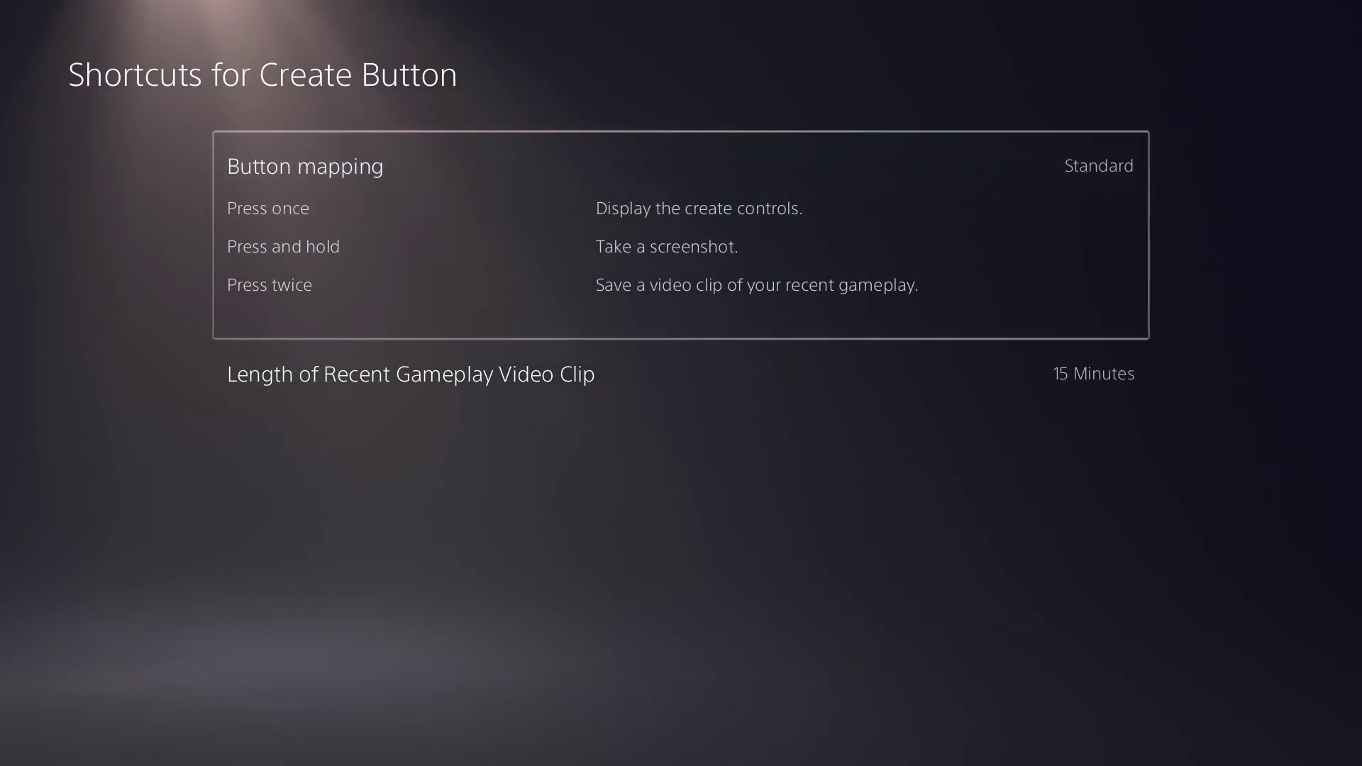
pyautogui.press('Return')
pyautogui.press('Down')
pyautogui.press('Down')
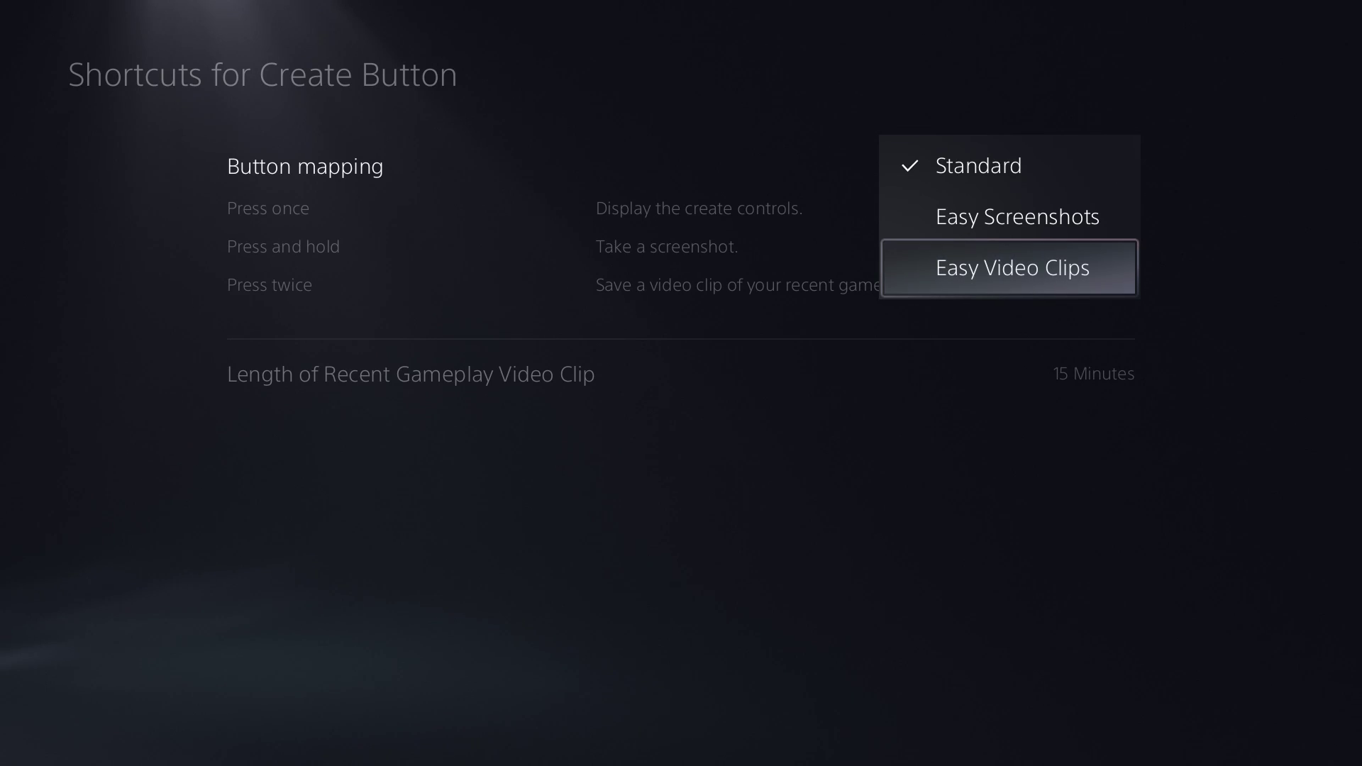
pyautogui.press('Return')
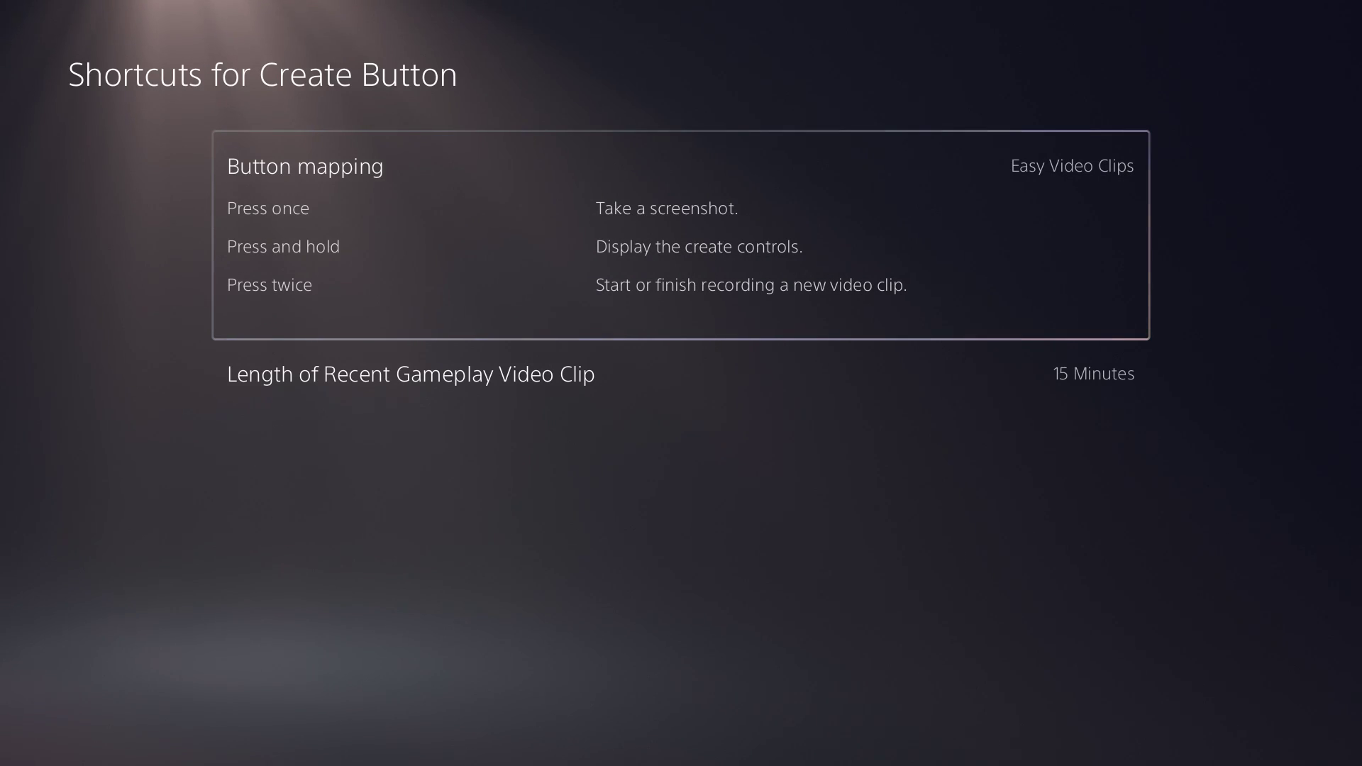
pyautogui.press('Escape')
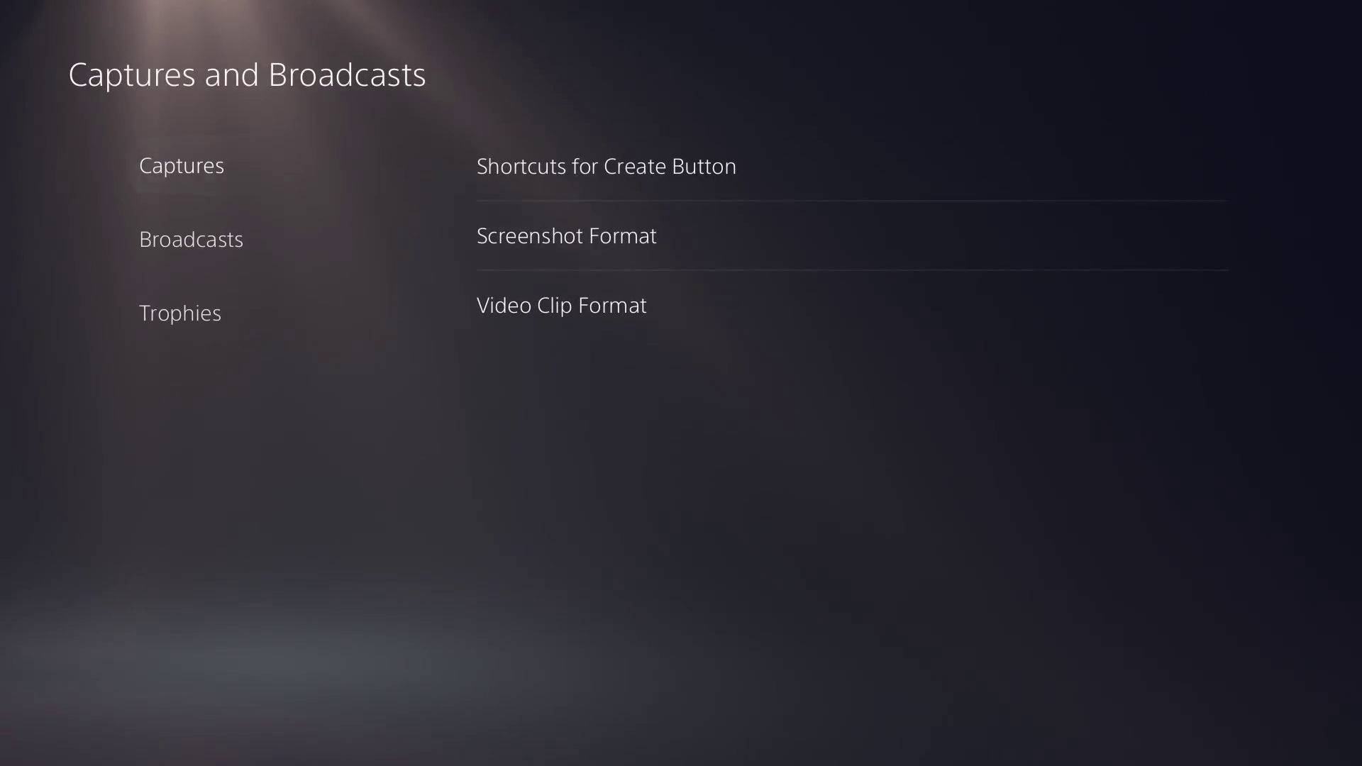
pyautogui.press('Right')
pyautogui.press('Down')
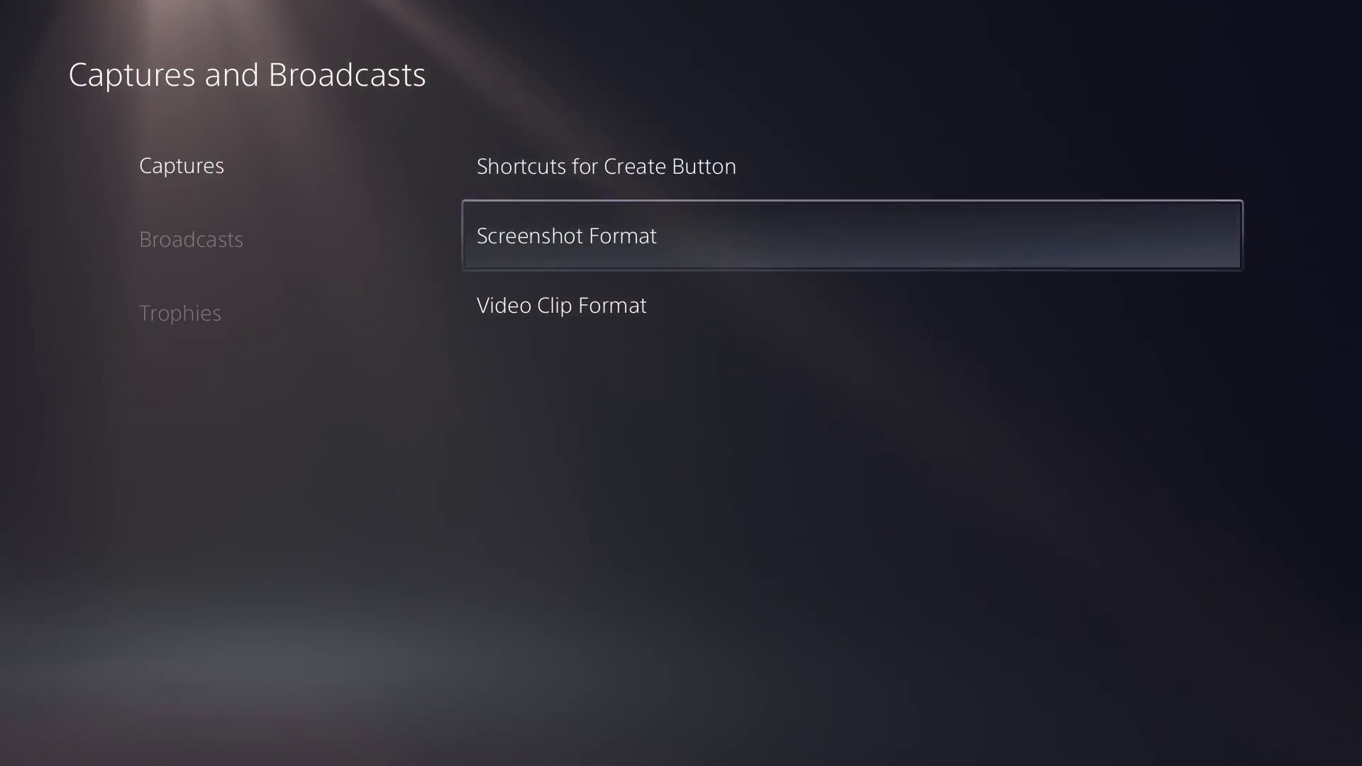
pyautogui.press('Return')
pyautogui.press('Return')
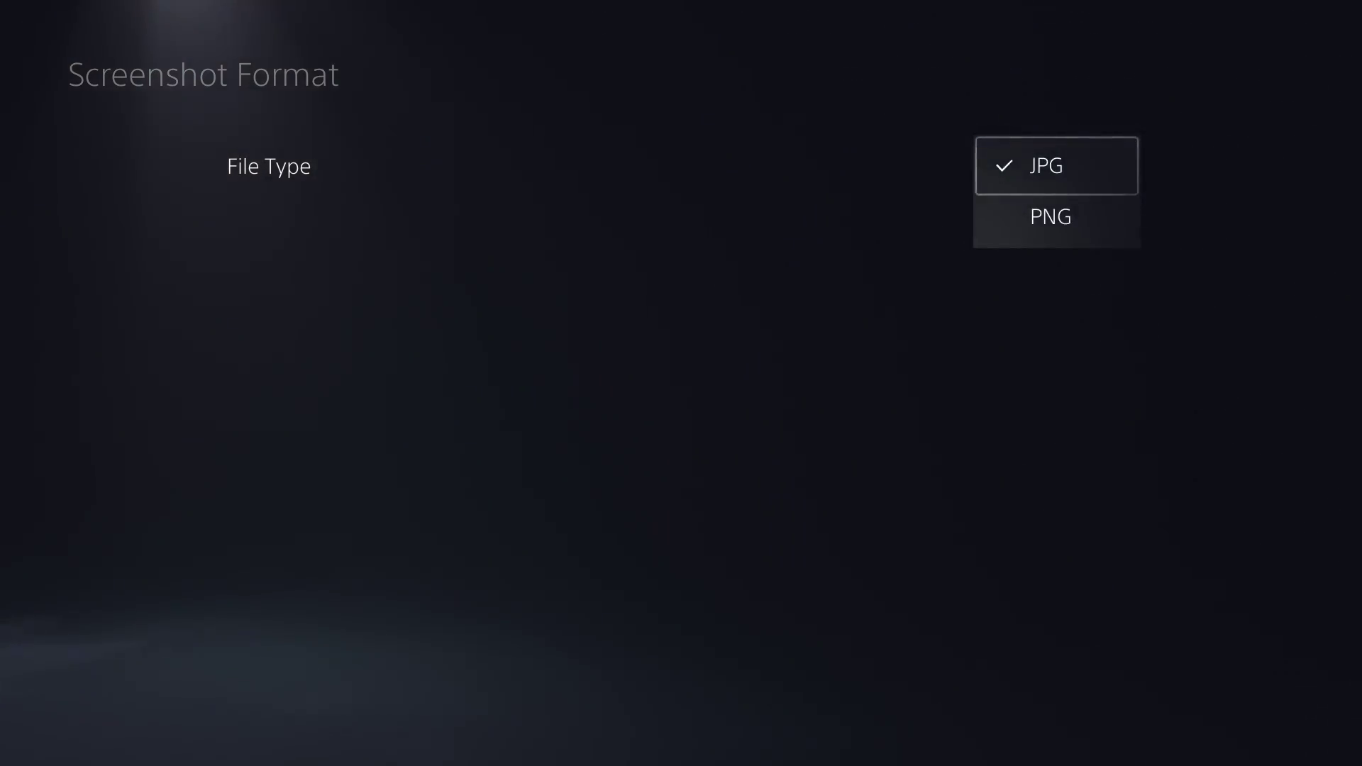
pyautogui.press('Return')
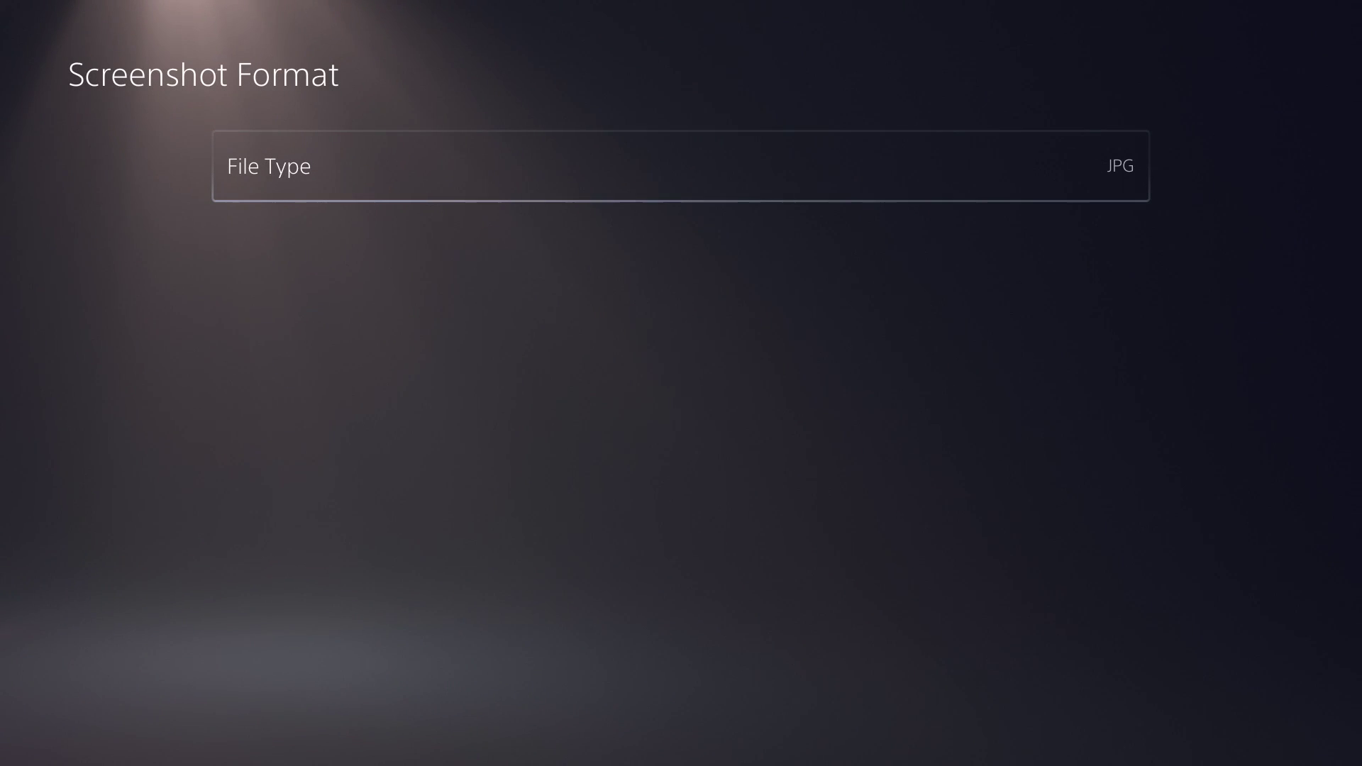
pyautogui.press('Escape')
pyautogui.press('Down')
pyautogui.press('Up')
pyautogui.press('Down')
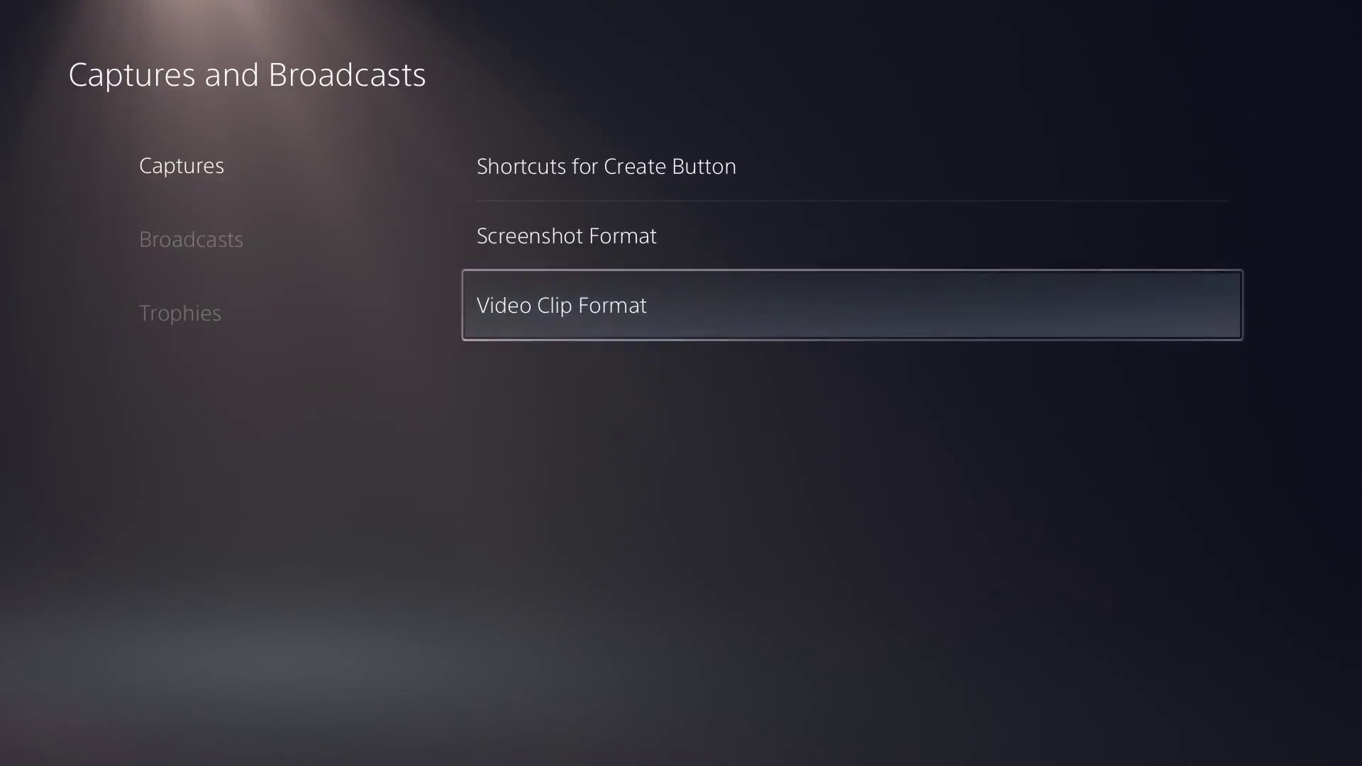
pyautogui.press('Return')
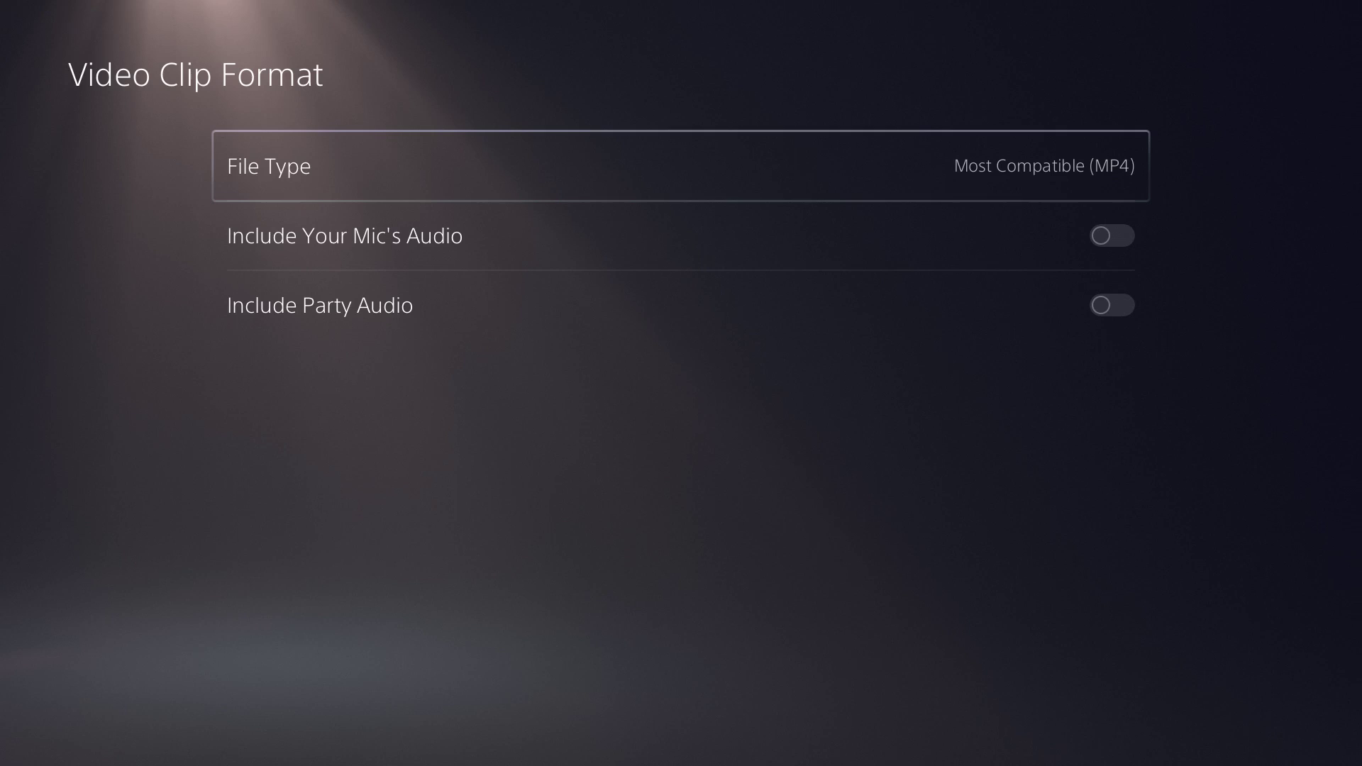
pyautogui.press('Return')
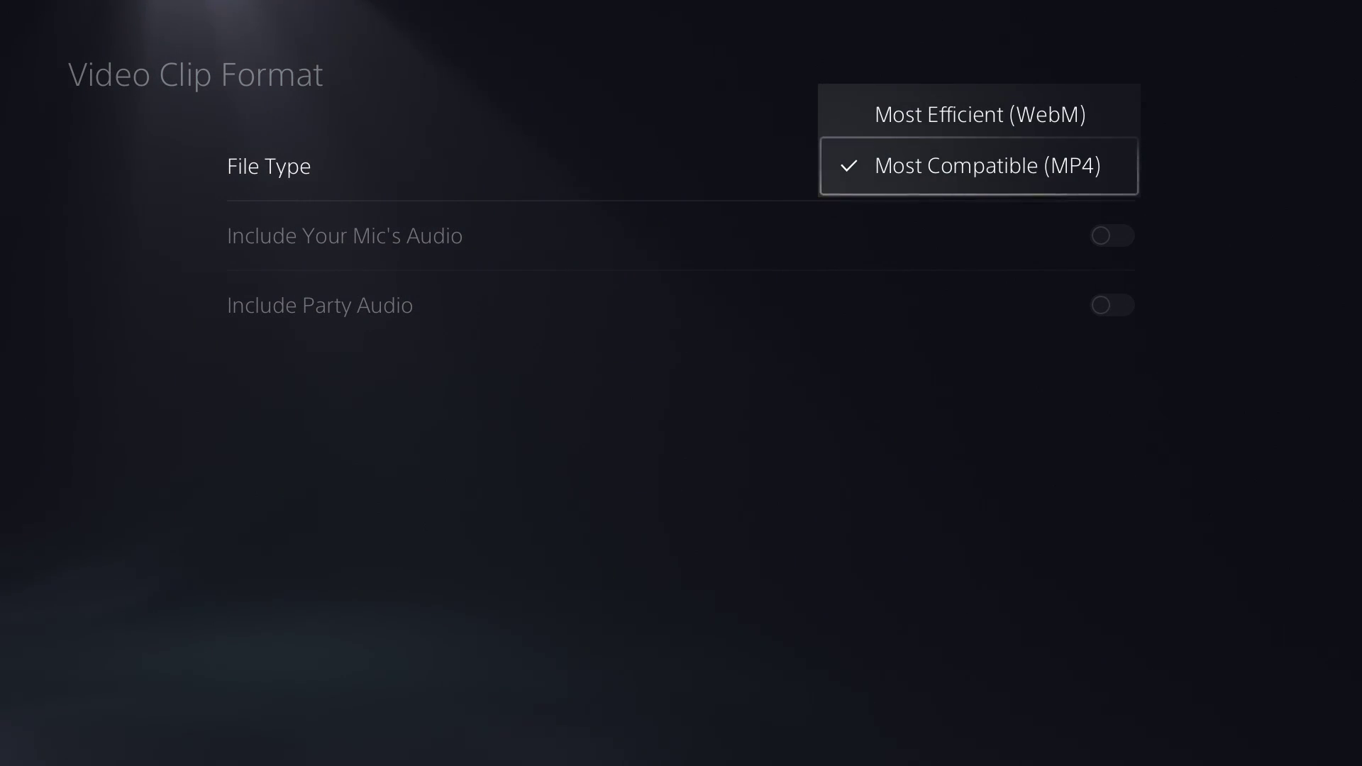
pyautogui.press('Return')
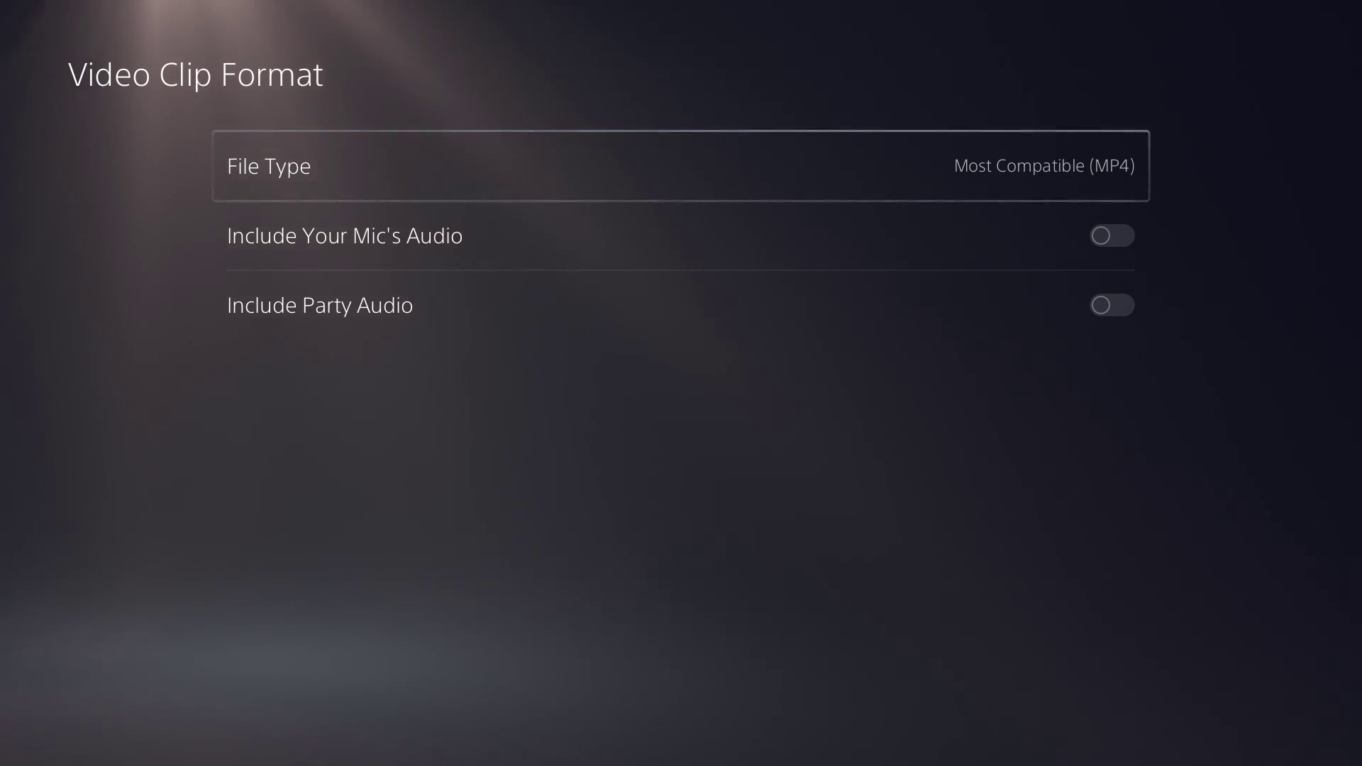
pyautogui.press('Down')
pyautogui.press('Down')
pyautogui.press('Up')
pyautogui.press('Down')
pyautogui.press('Up')
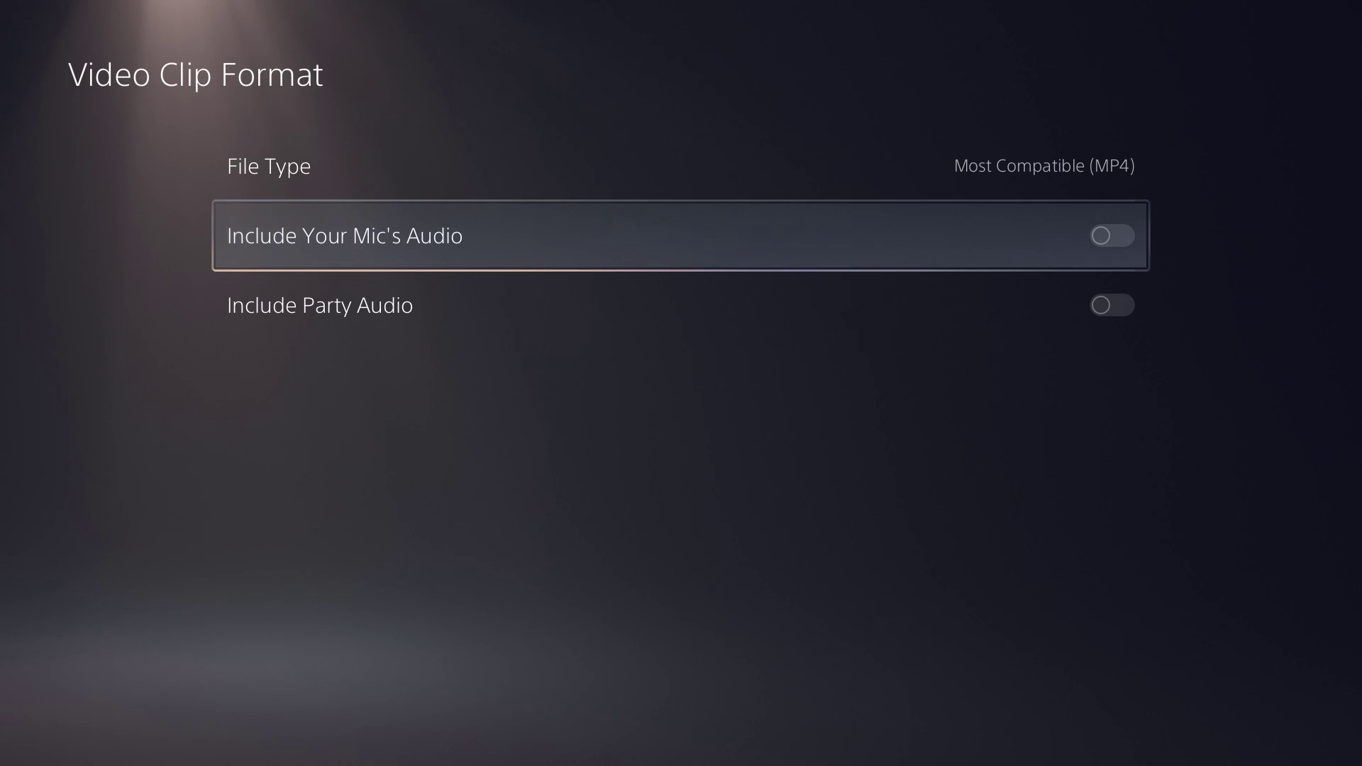
pyautogui.press('Down')
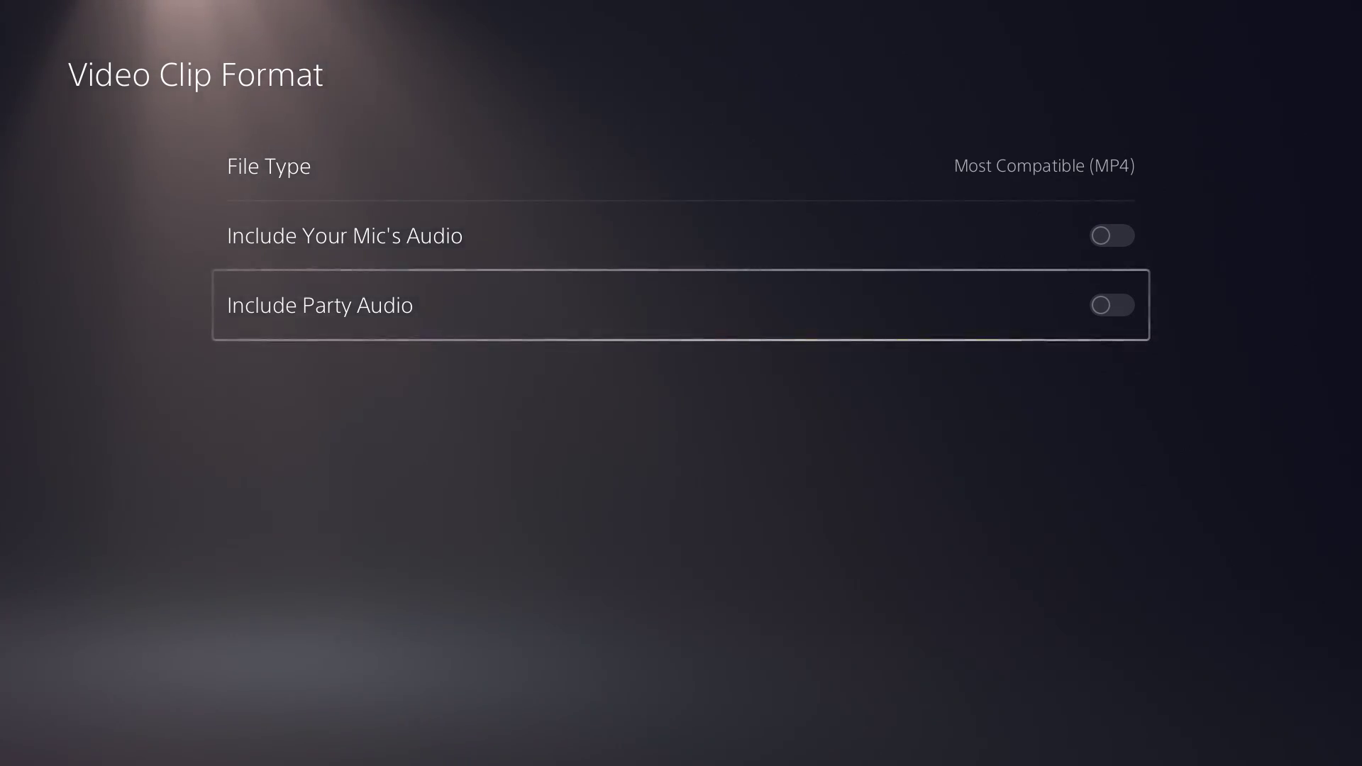
pyautogui.press('Escape')
pyautogui.press('Escape')
pyautogui.press('Escape')
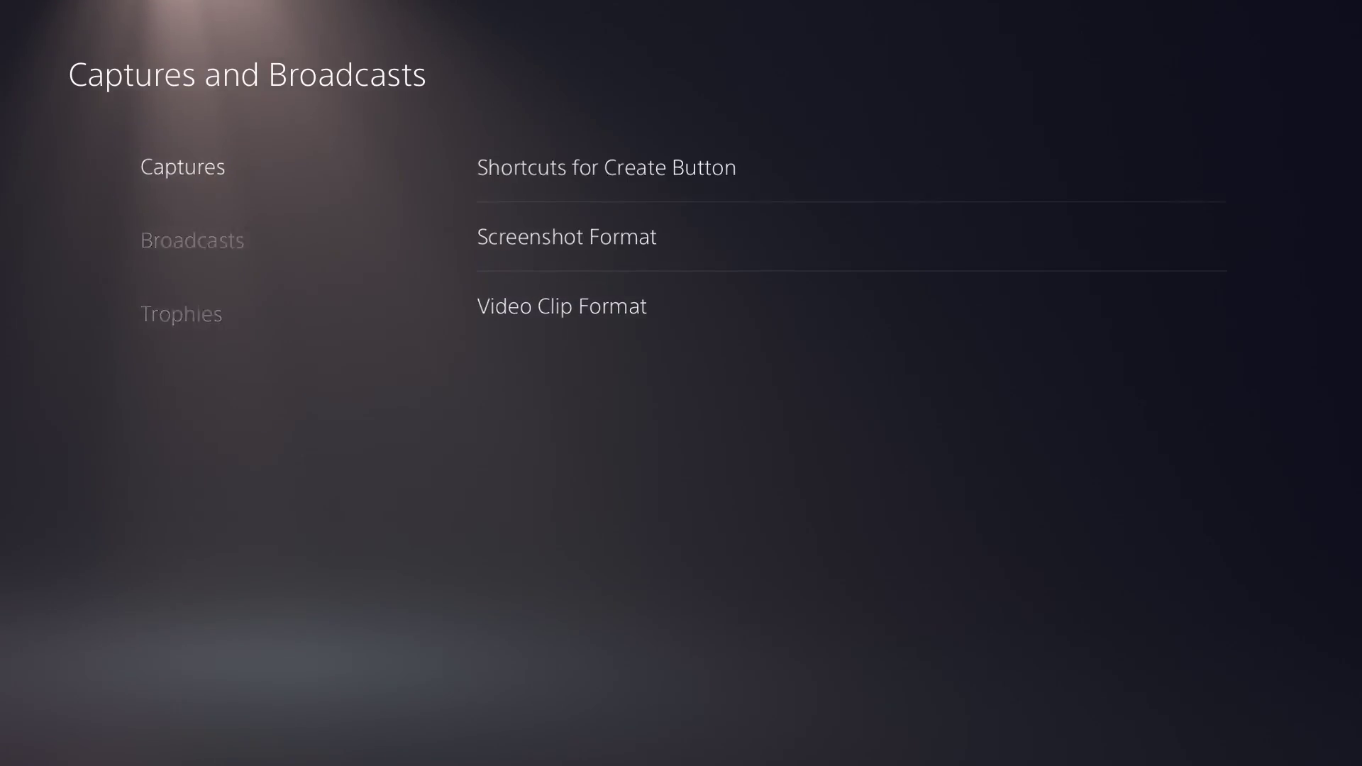
pyautogui.press('Escape')
# Launch Fortnite from the game library and select the empty squad slot in the lobby
pyautogui.press('Left')
pyautogui.press('Down')
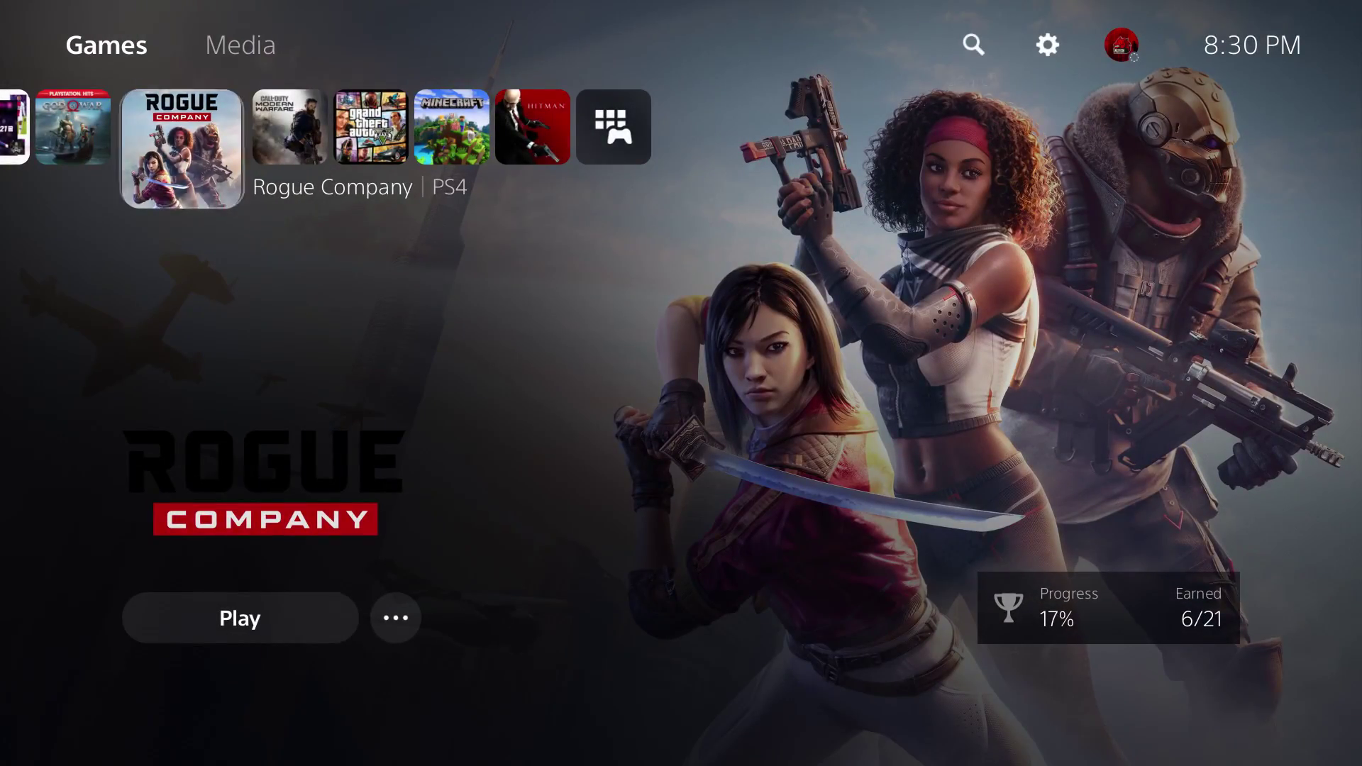
pyautogui.press('Left')
pyautogui.press('Left')
pyautogui.press('Left')
pyautogui.press('Left')
pyautogui.press('Left')
pyautogui.press('Right')
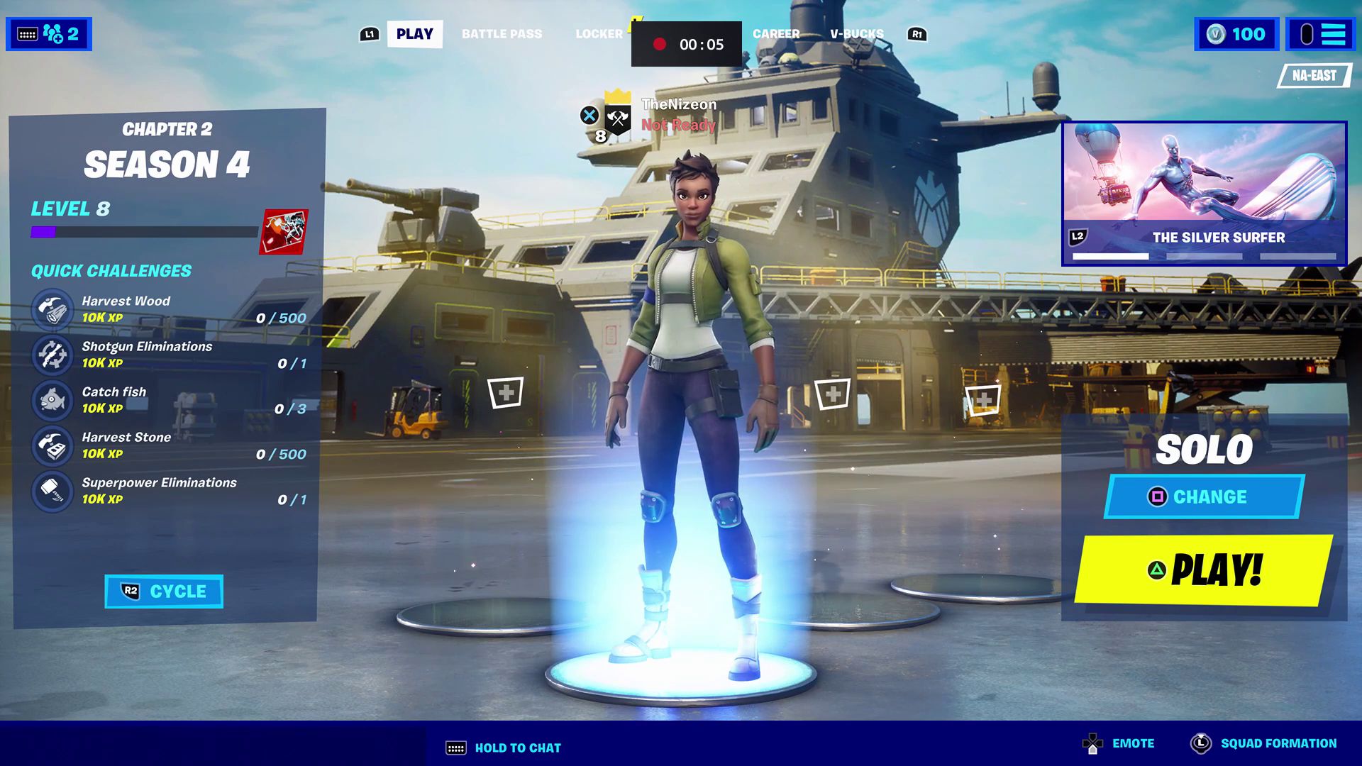
pyautogui.press('Right')
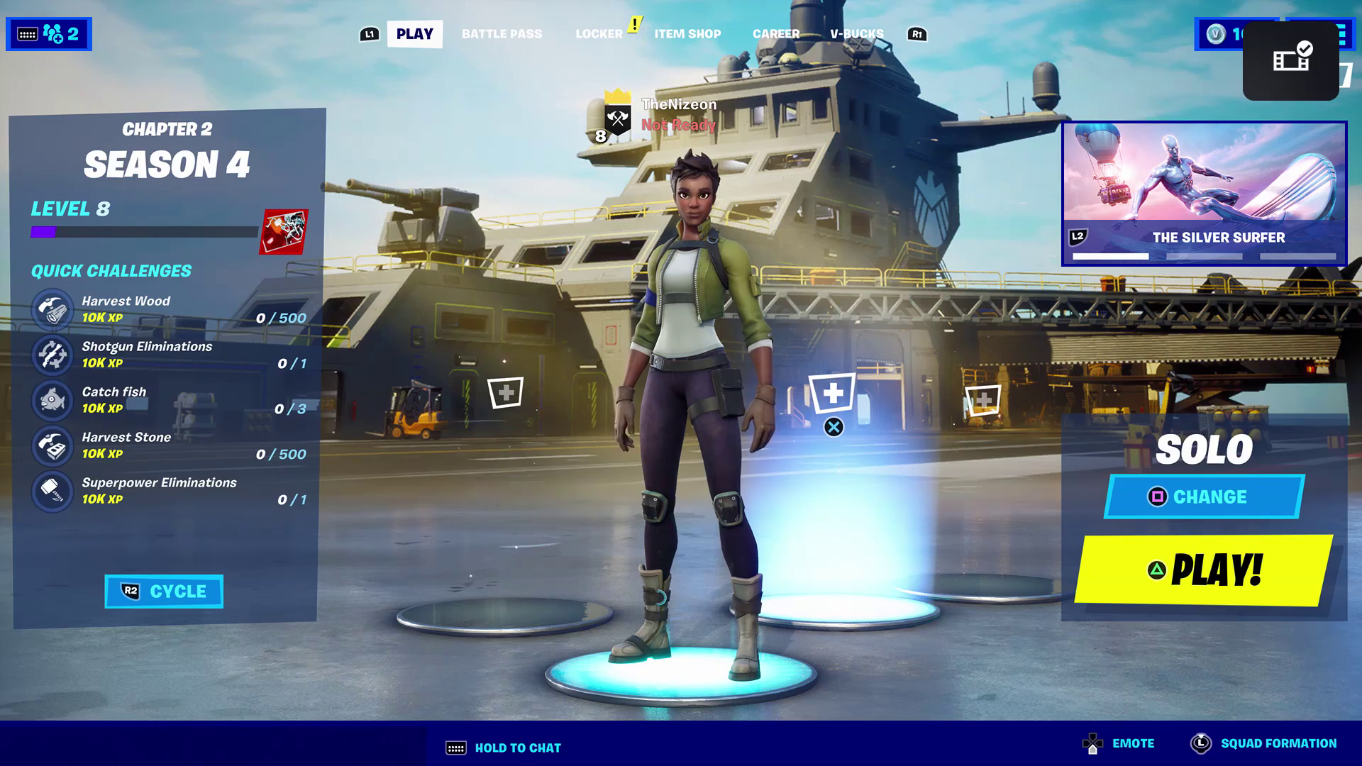
# Leave Fortnite through the Control Center and return to the PS5 home screen
pyautogui.press('super')
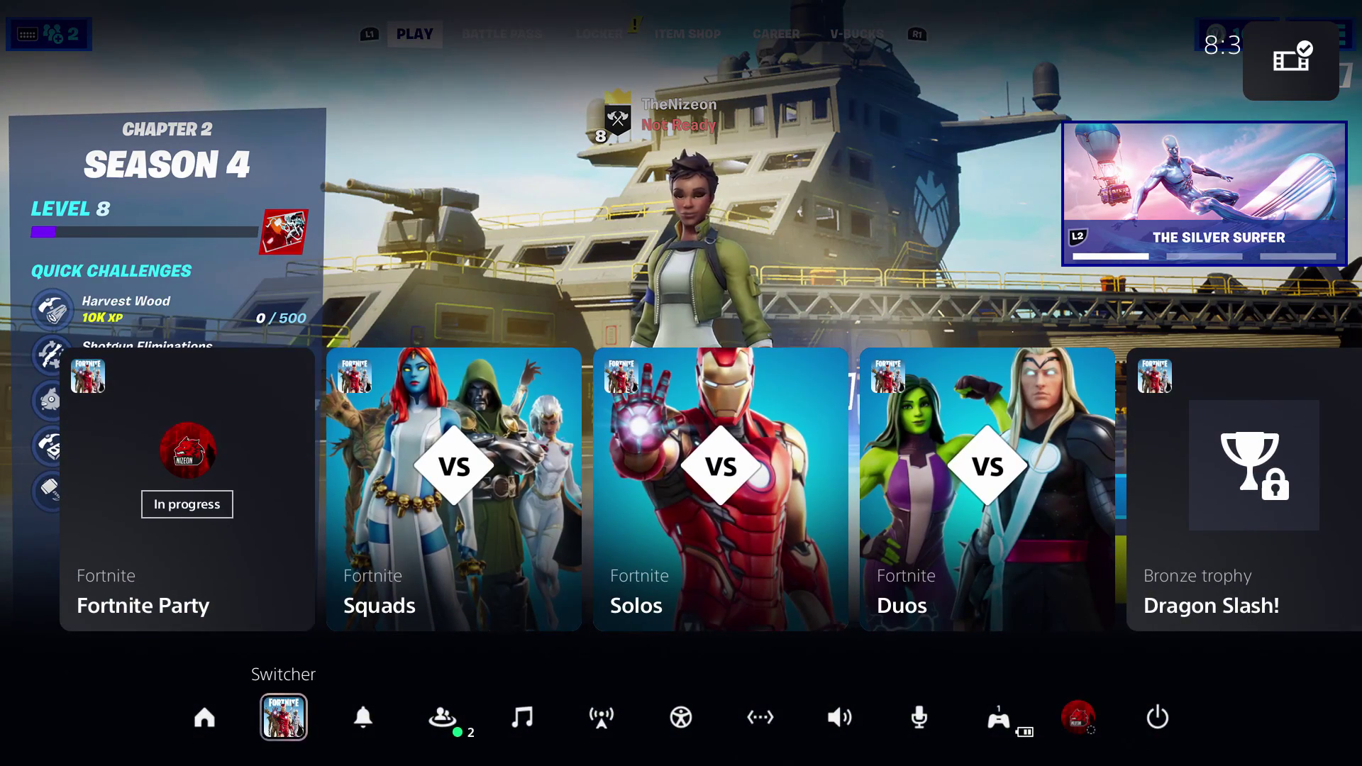
pyautogui.press('Left')
pyautogui.press('Return')
pyautogui.press('Up')
pyautogui.press('Right')
pyautogui.press('Return')
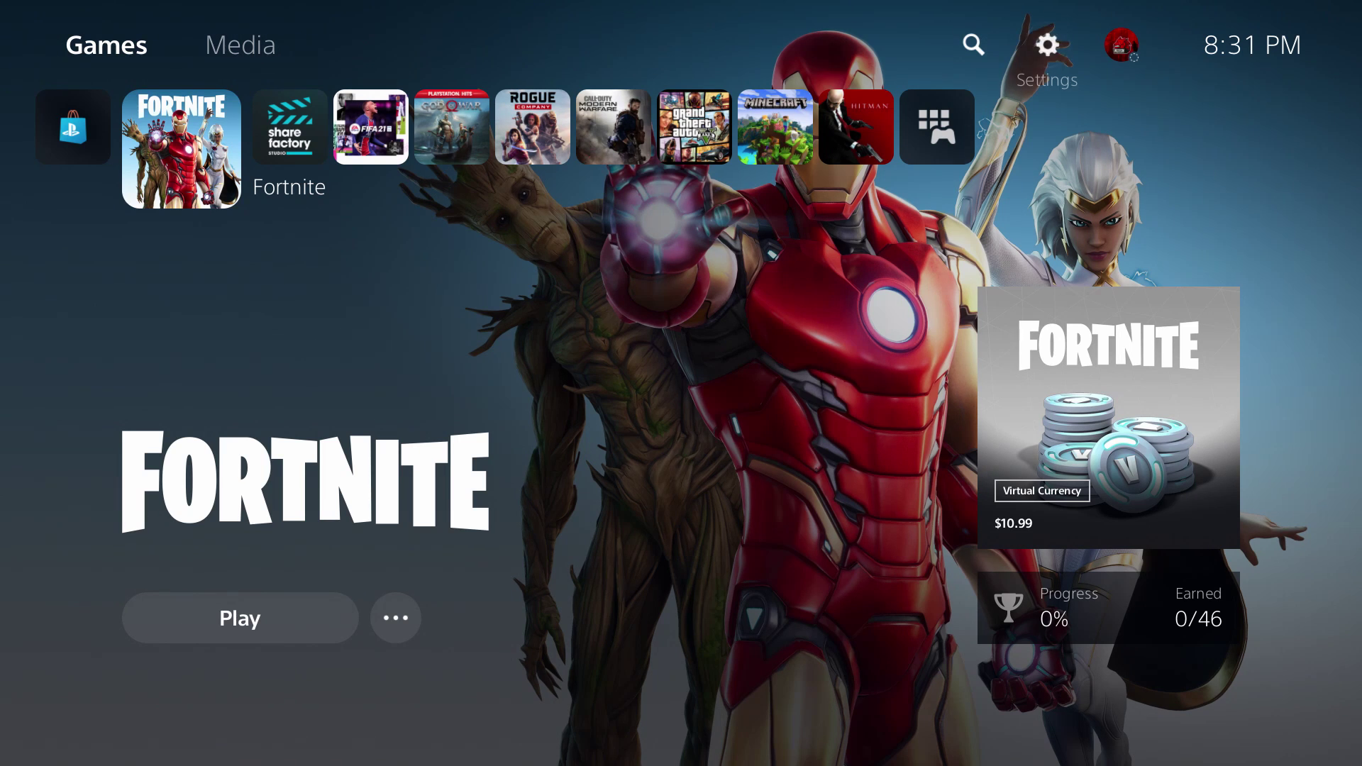
pyautogui.press('Down')
pyautogui.press('Down')
pyautogui.press('Down')
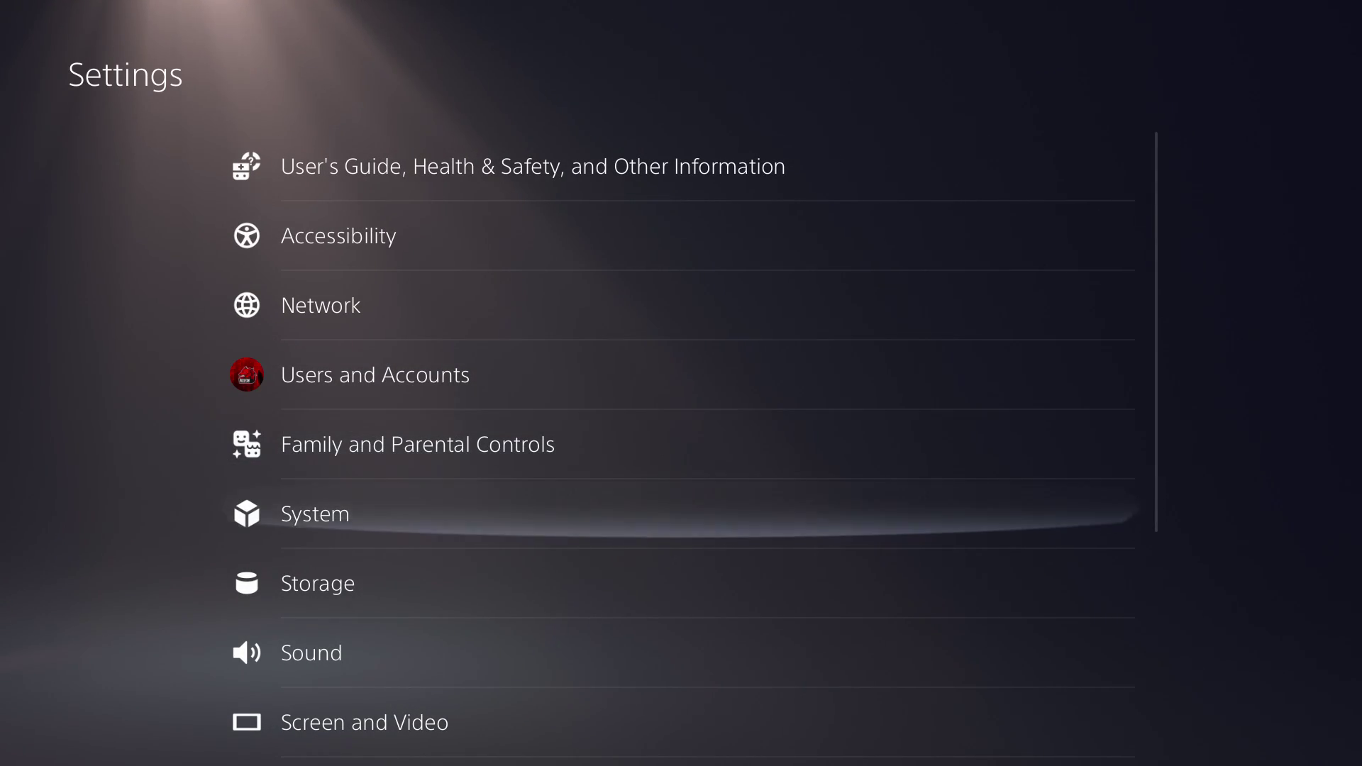
pyautogui.press('Down')
pyautogui.press('Return')
pyautogui.press('Right')
pyautogui.press('Down')
pyautogui.press('Return')
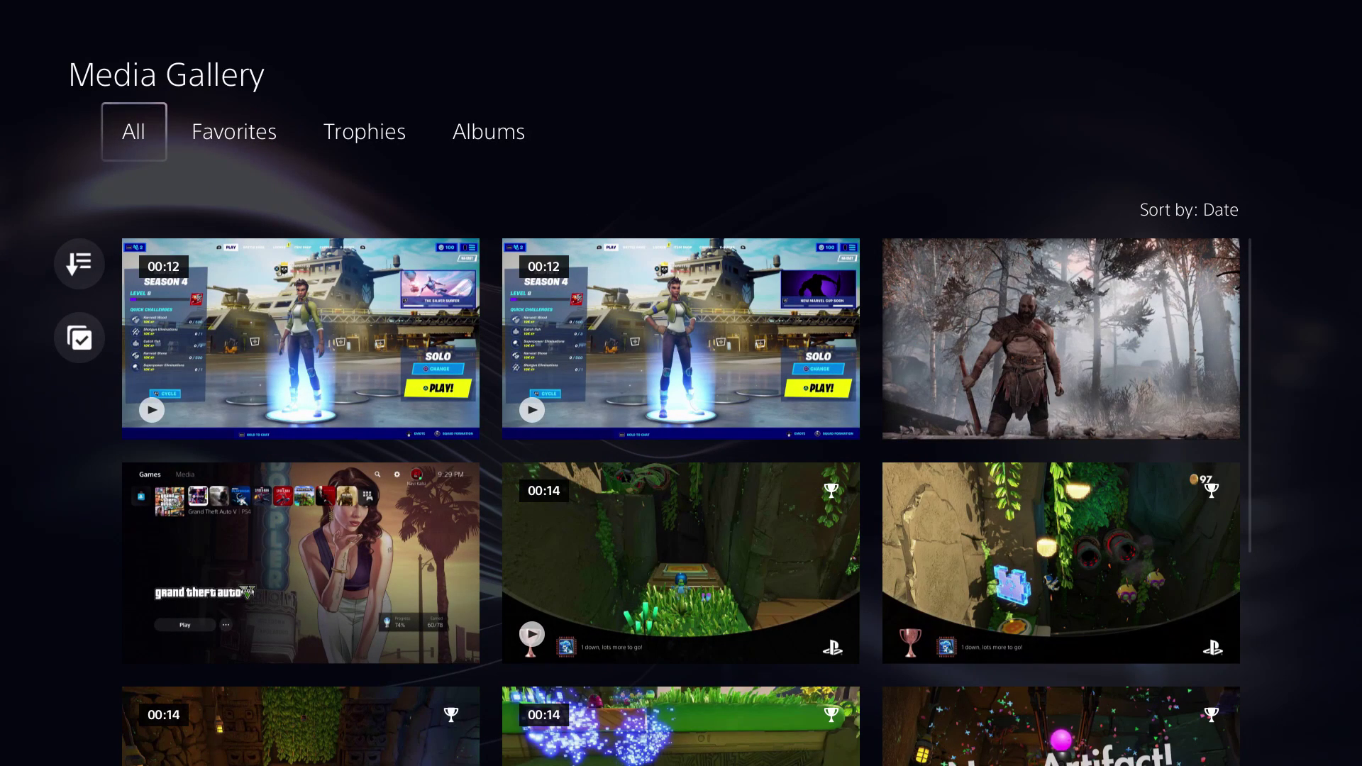
pyautogui.press('Down')
pyautogui.press('Right')
pyautogui.press('Right')
pyautogui.press('Down')
pyautogui.press('Up')
pyautogui.press('Down')
pyautogui.press('Left')
pyautogui.press('Down')
pyautogui.press('Down')
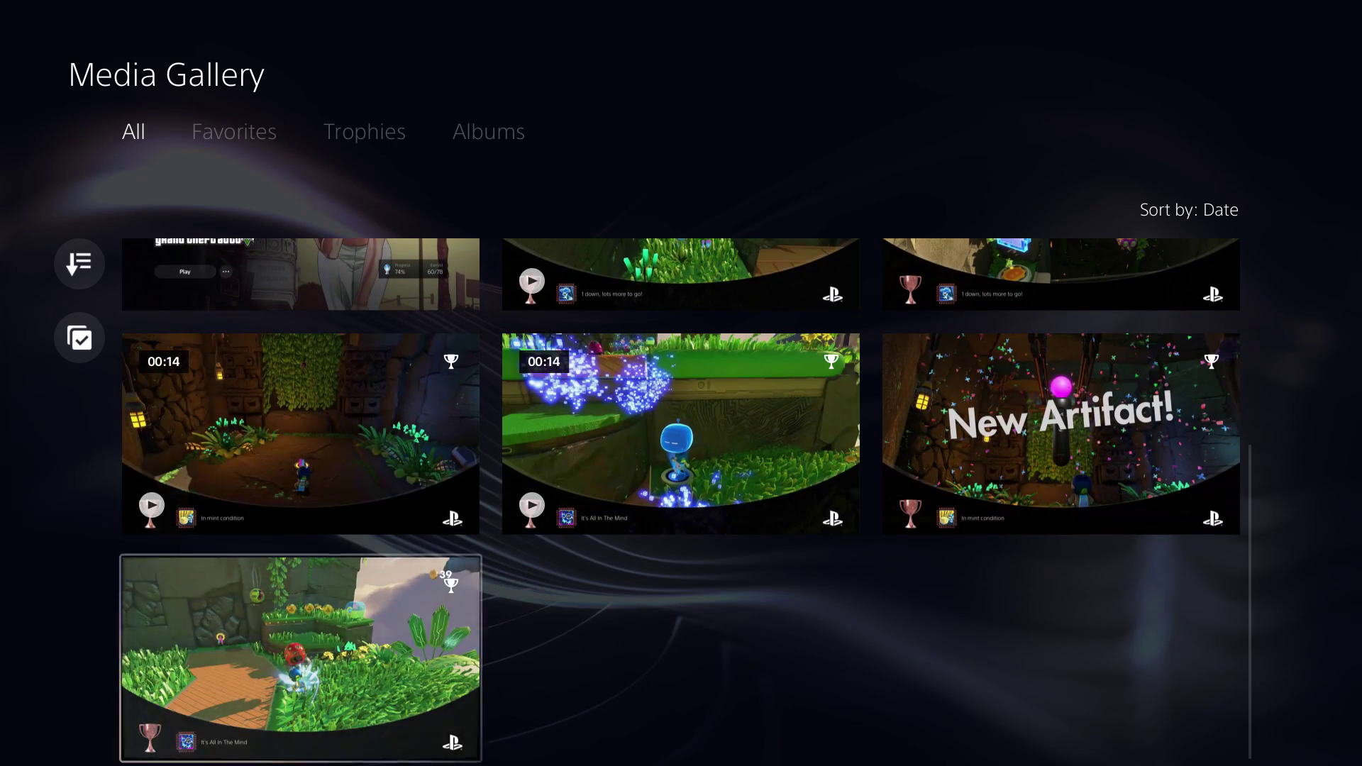
pyautogui.press('Up')
pyautogui.press('Up')
pyautogui.press('Right')
pyautogui.press('Up')
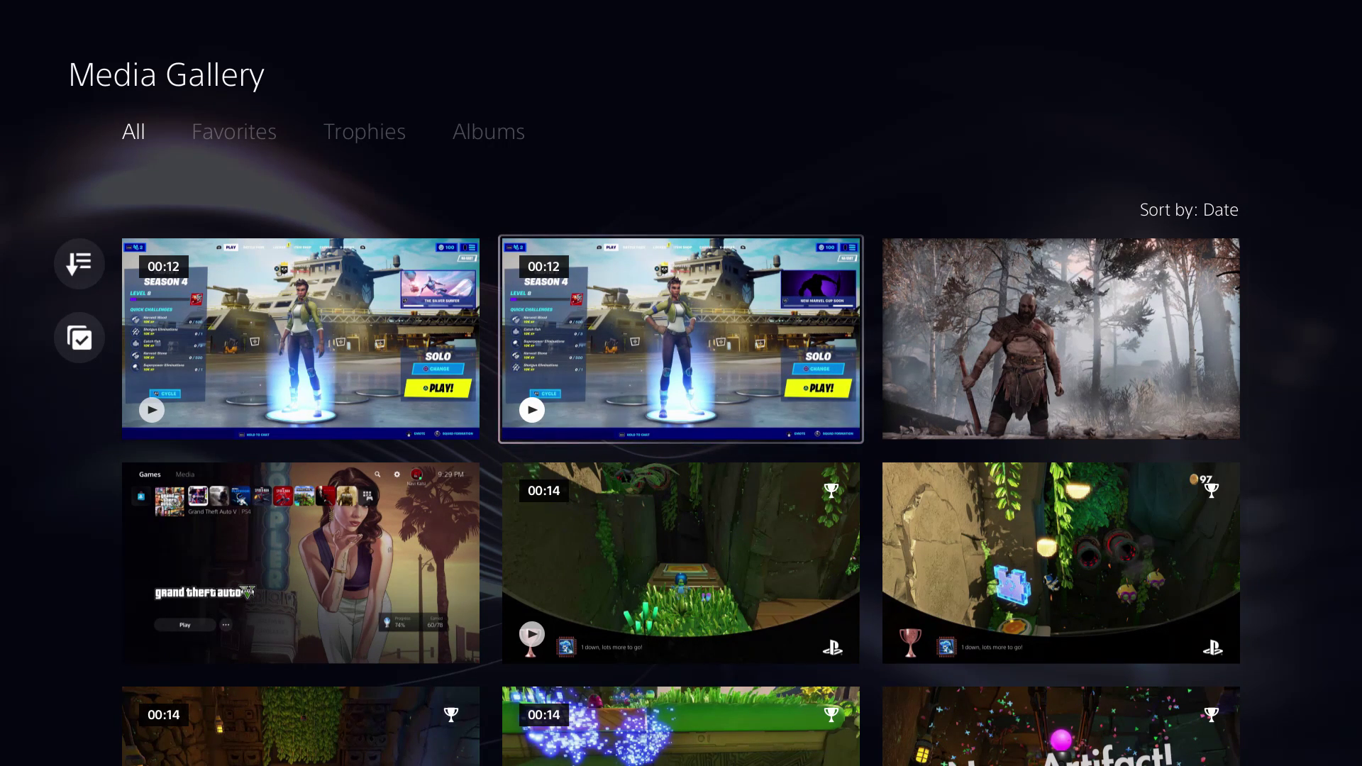
pyautogui.press('Menu')
pyautogui.press('Down')
pyautogui.press('Down')
pyautogui.press('Down')
pyautogui.press('Down')
pyautogui.press('Return')
pyautogui.press('Left')
pyautogui.press('Down')
pyautogui.press('Up')
pyautogui.press('Right')
pyautogui.press('Down')
pyautogui.press('Menu')
pyautogui.press('Escape')
pyautogui.press('Up')
pyautogui.press('Down')
pyautogui.press('Up')
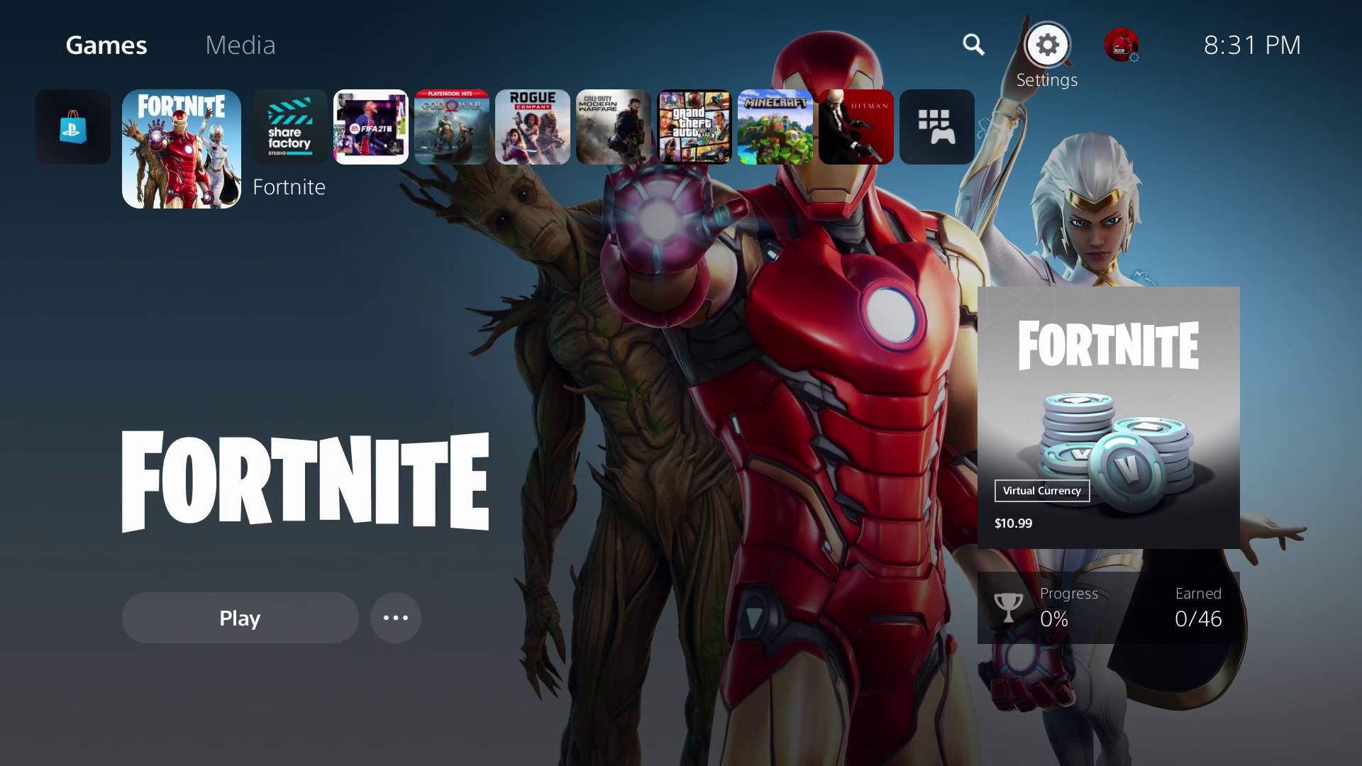
pyautogui.press('Down')
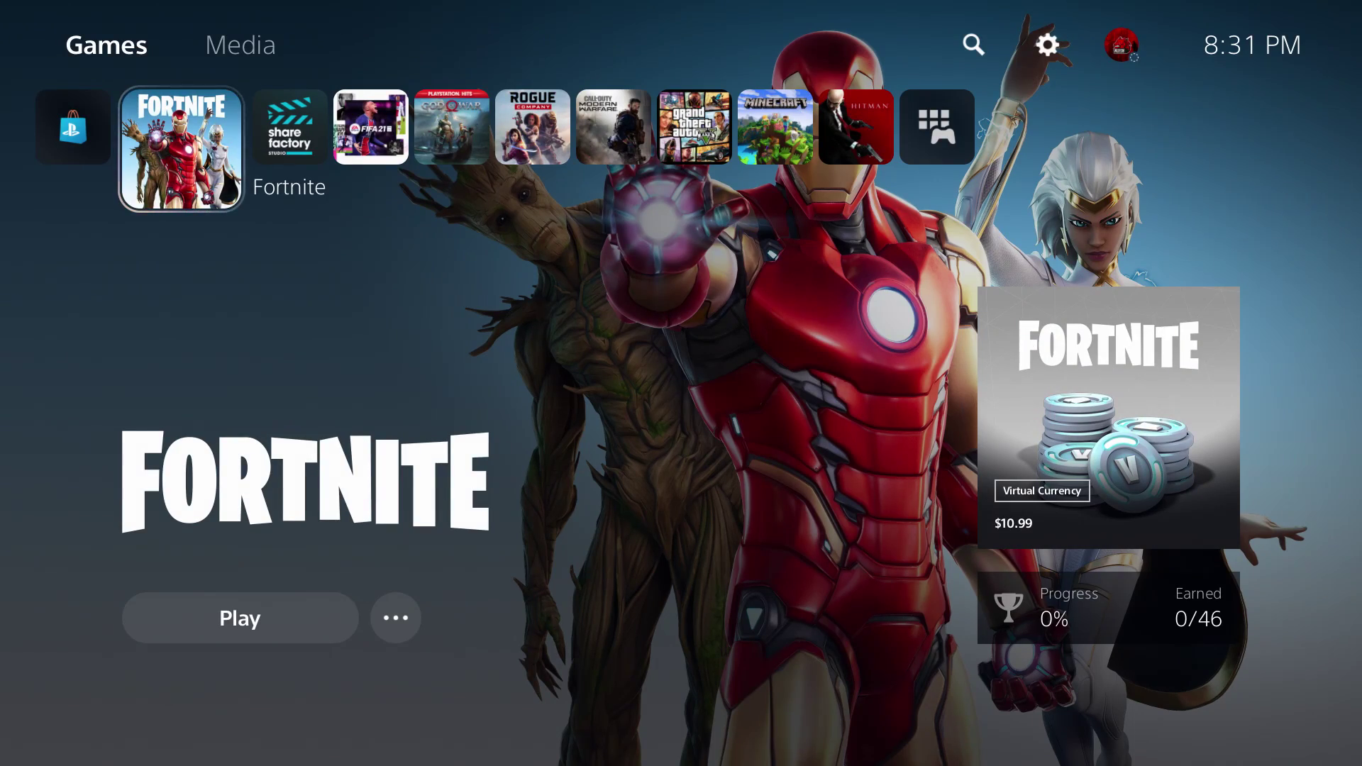
# Search the PlayStation Store for 'Sharef' and open the Share Factory Studio page
pyautogui.press('Right')
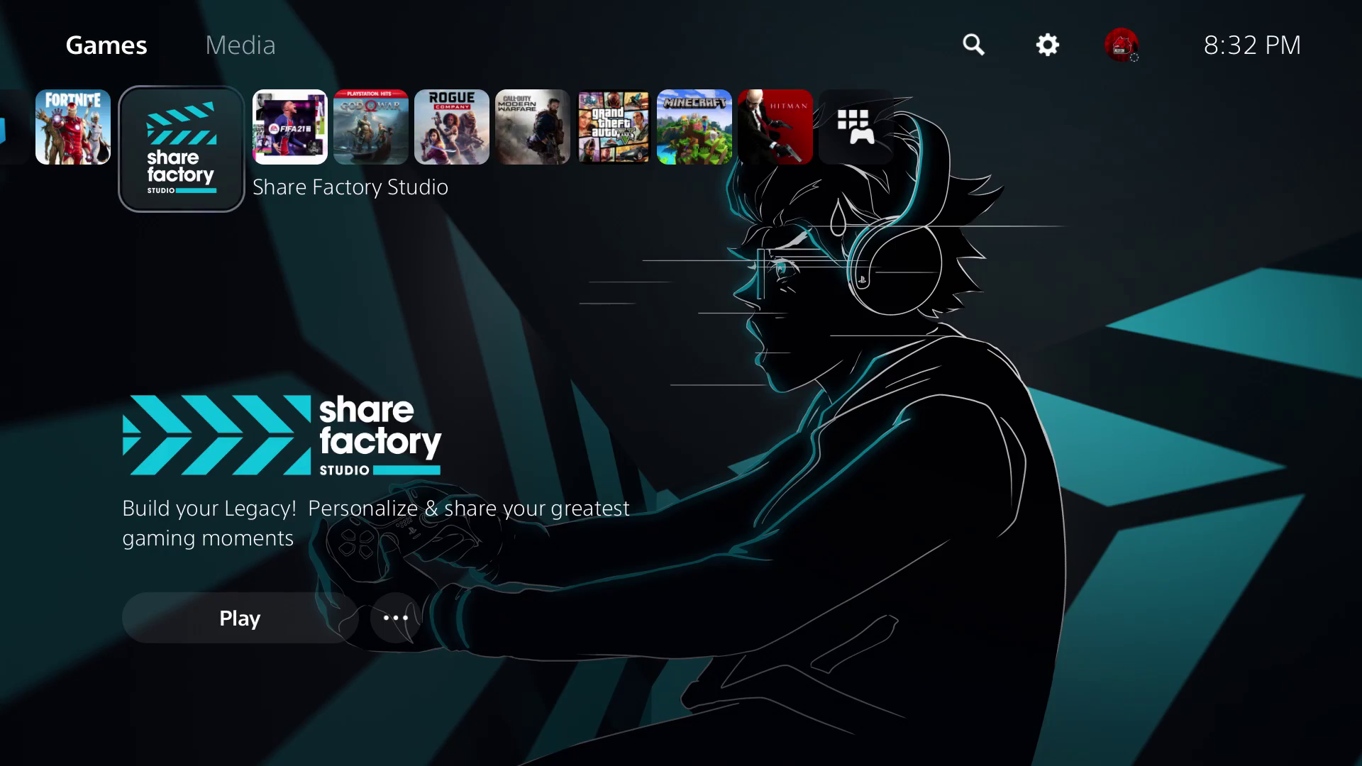
pyautogui.press('Right')
pyautogui.press('Right')
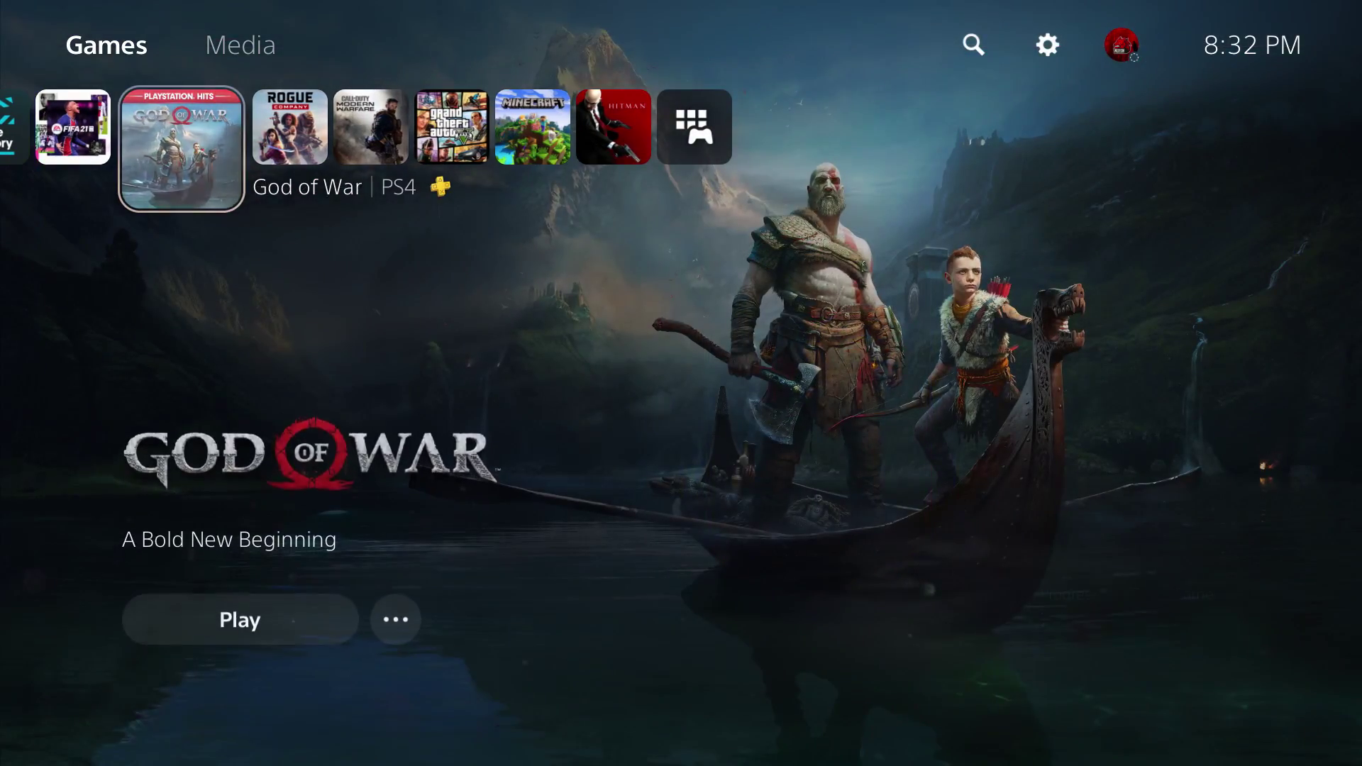
pyautogui.press('Left')
pyautogui.press('Left')
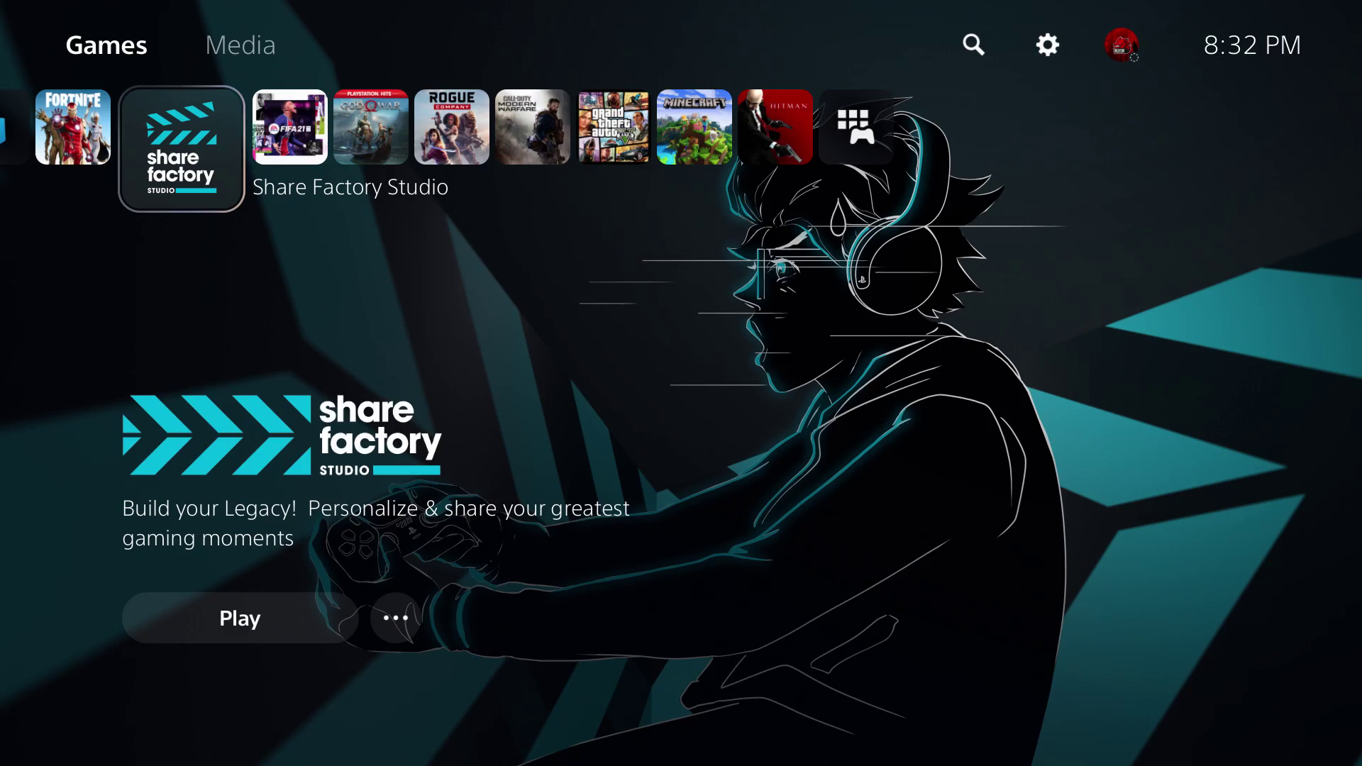
pyautogui.press('Left')
pyautogui.press('Left')
pyautogui.press('Return')
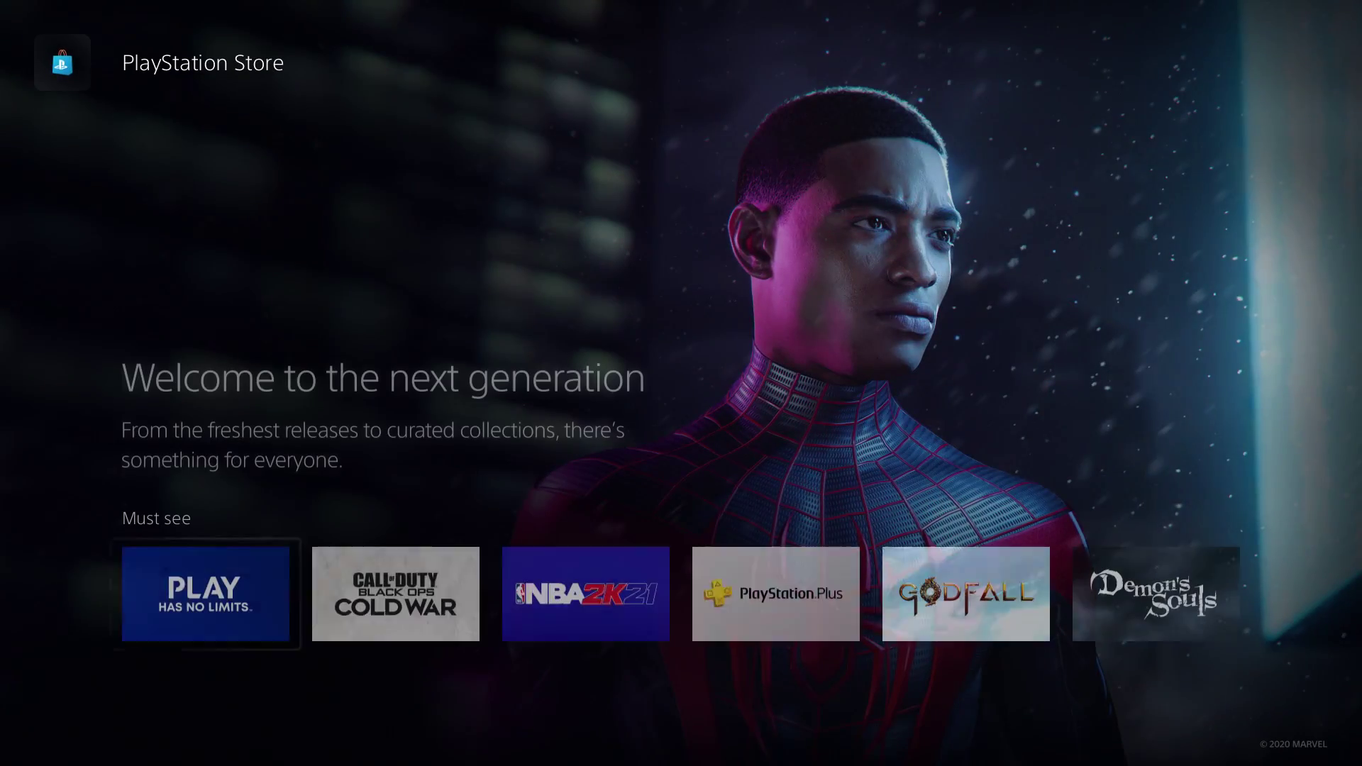
pyautogui.press('Right')
pyautogui.press('Right')
pyautogui.press('Right')
pyautogui.press('Right')
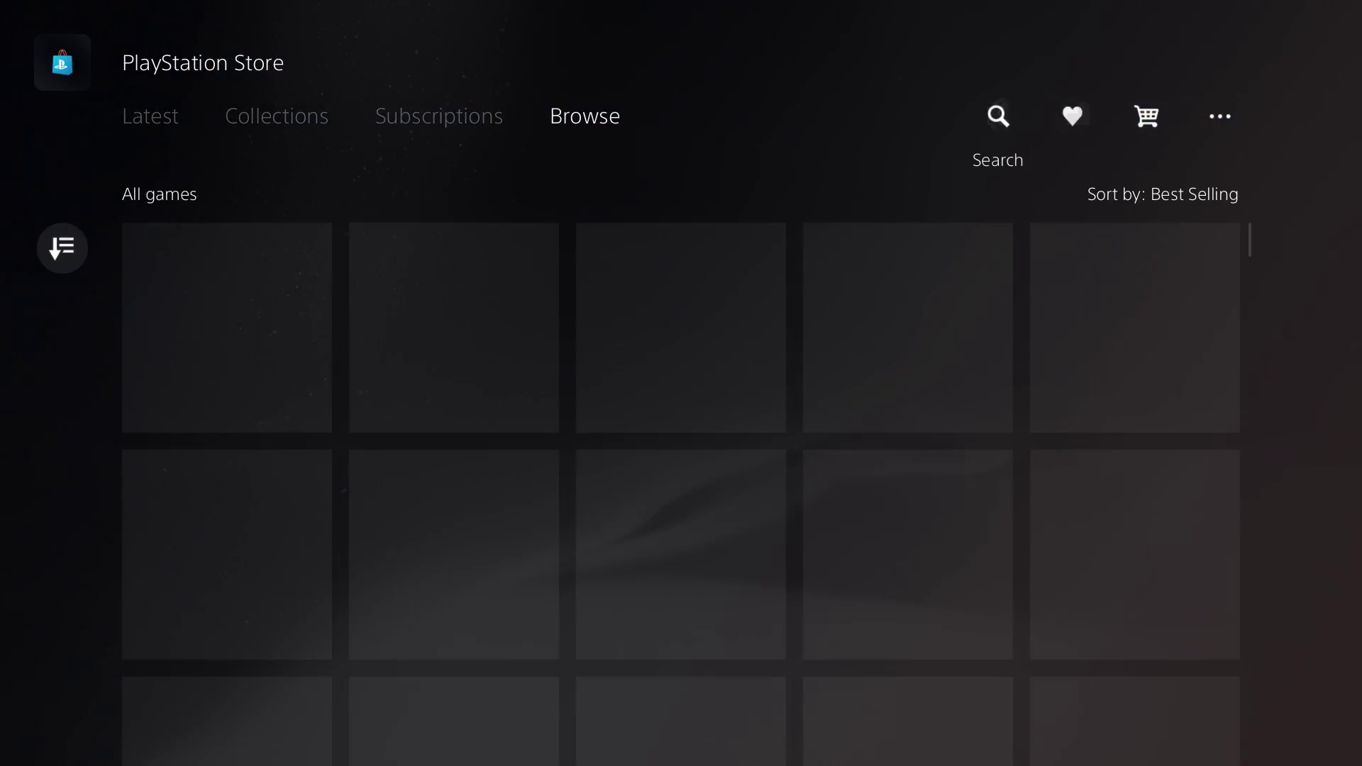
pyautogui.press('Return')
pyautogui.write('Sh')
pyautogui.write('aref')
pyautogui.press('Return')
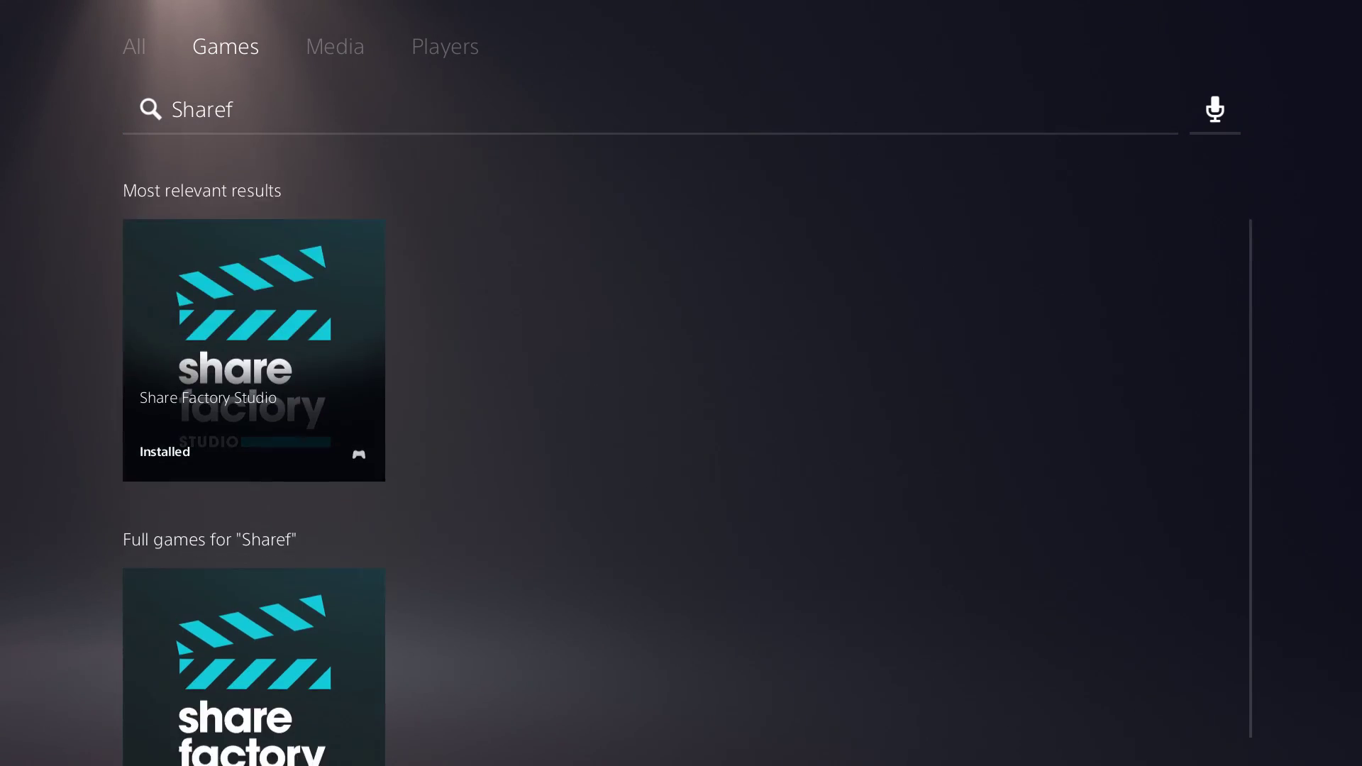
pyautogui.press('Return')
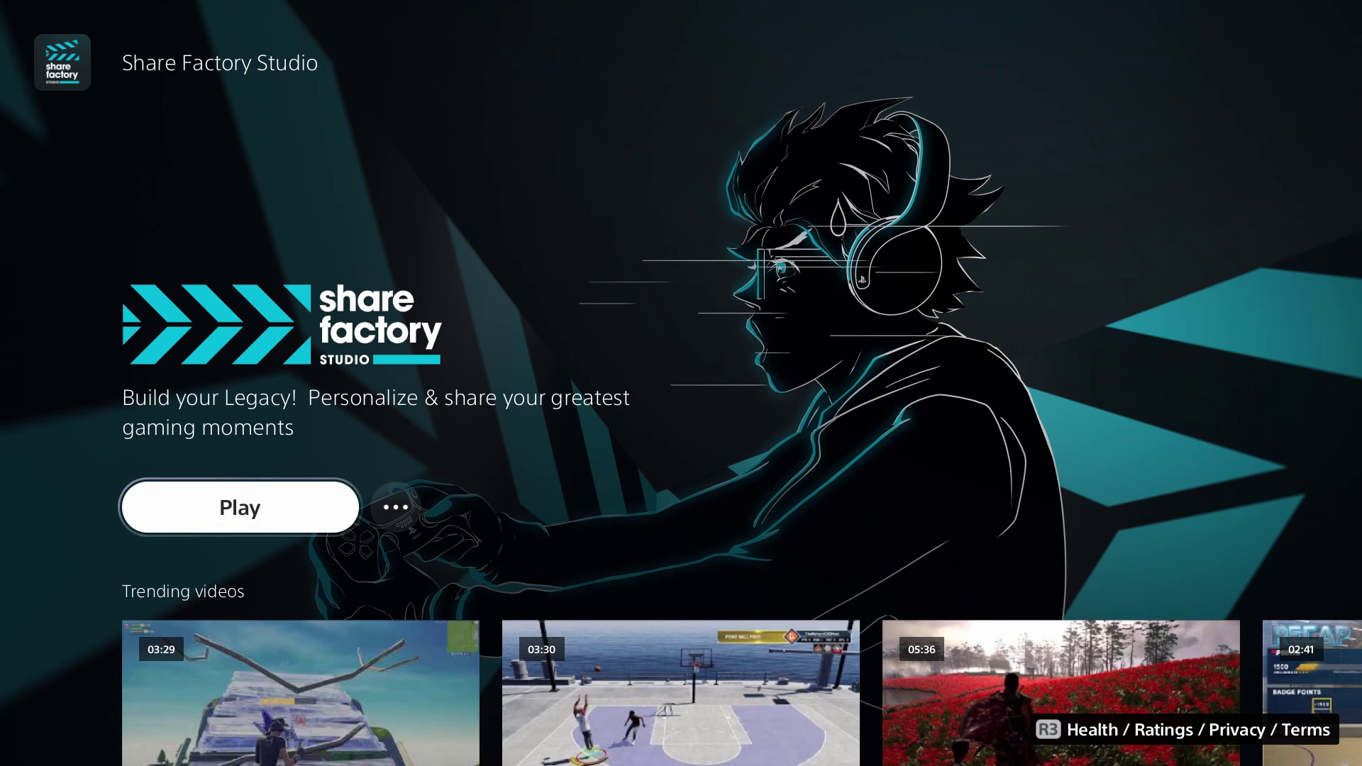
# Back out to the home screen and launch Share Factory Studio from its tile
pyautogui.press('Escape')
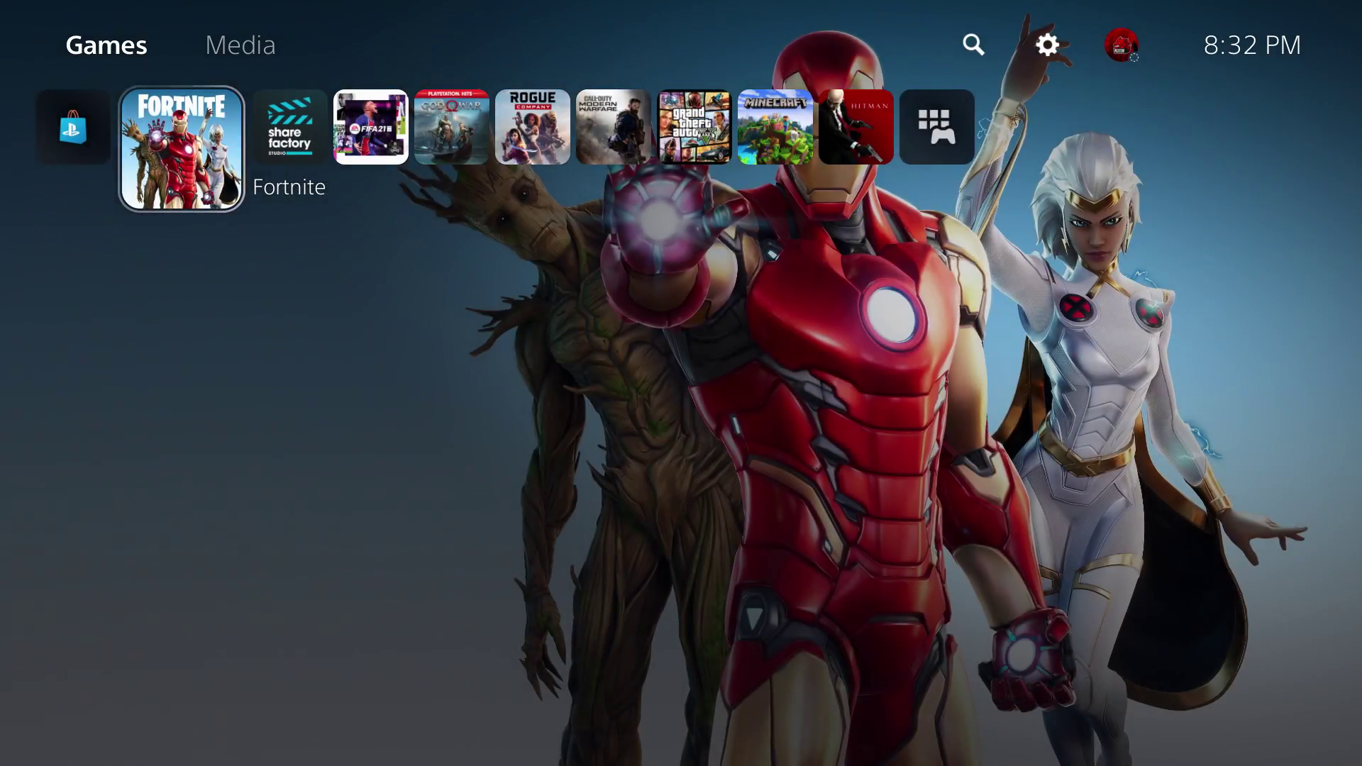
pyautogui.press('Right')
pyautogui.press('Return')
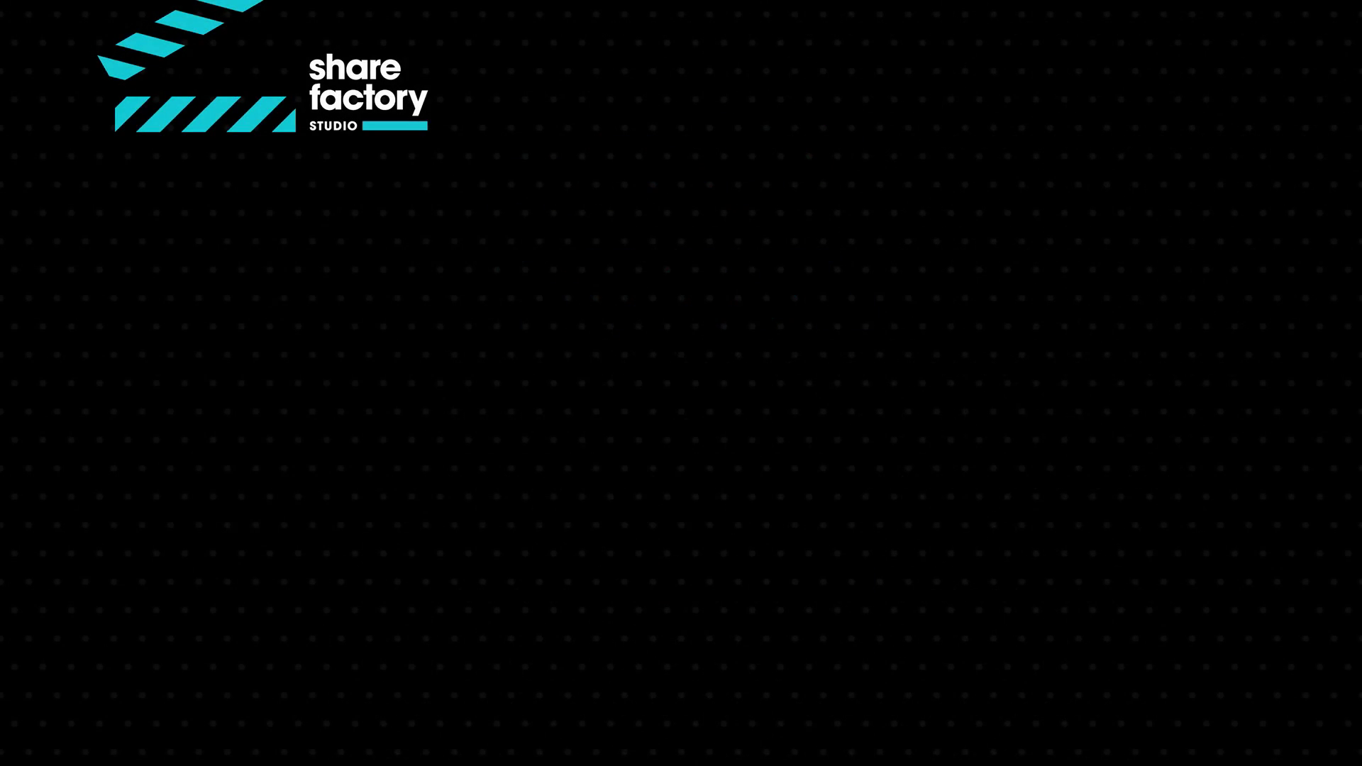
# Start a New Project using the Share Factory Studio creator pack
pyautogui.click(229, 412)
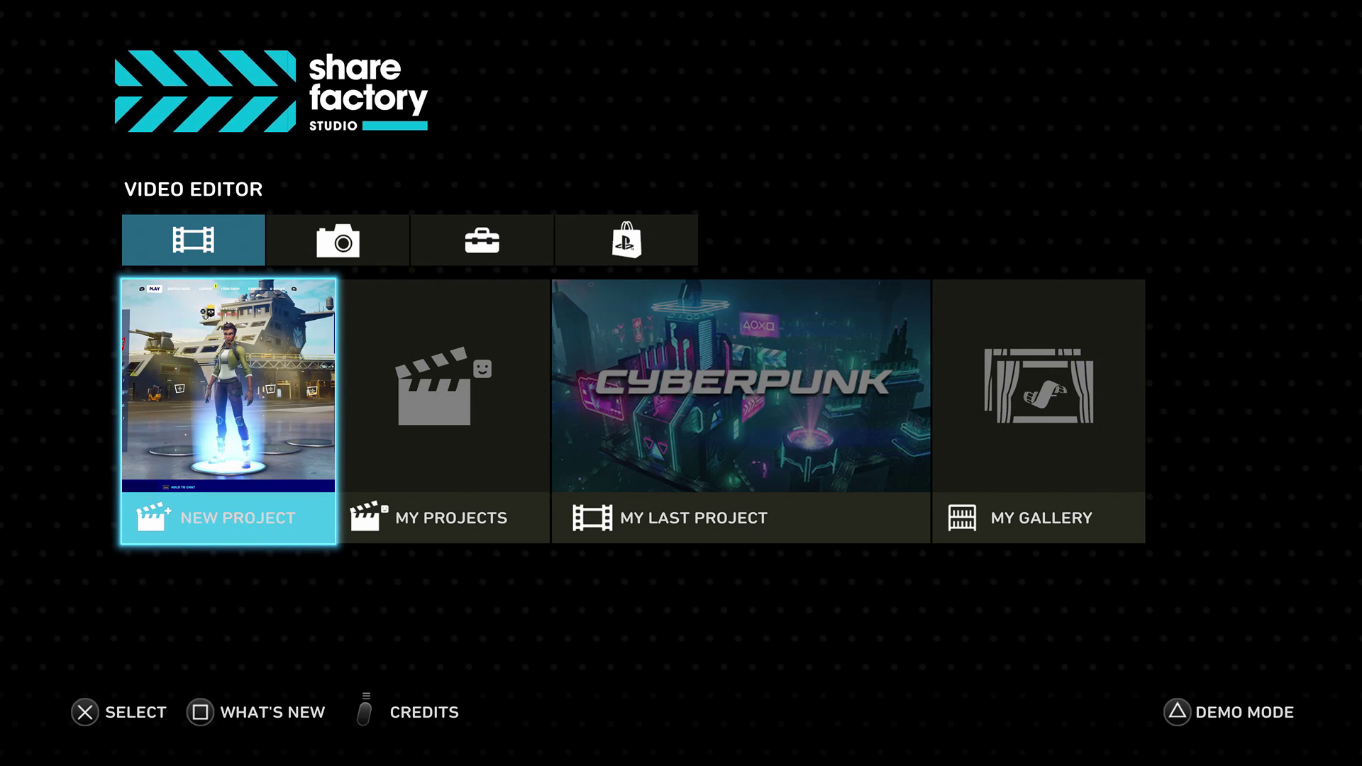
pyautogui.press('Return')
pyautogui.press('Right')
pyautogui.press('Down')
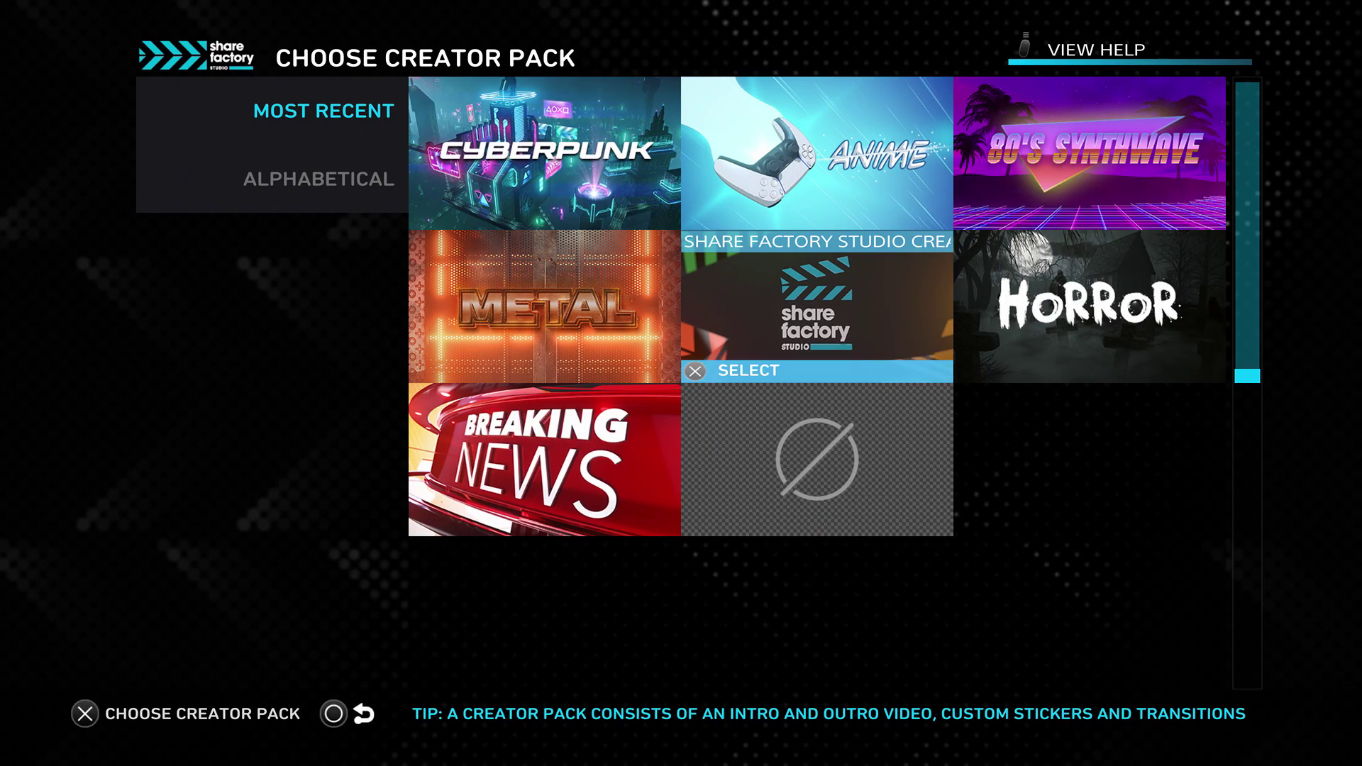
pyautogui.press('Return')
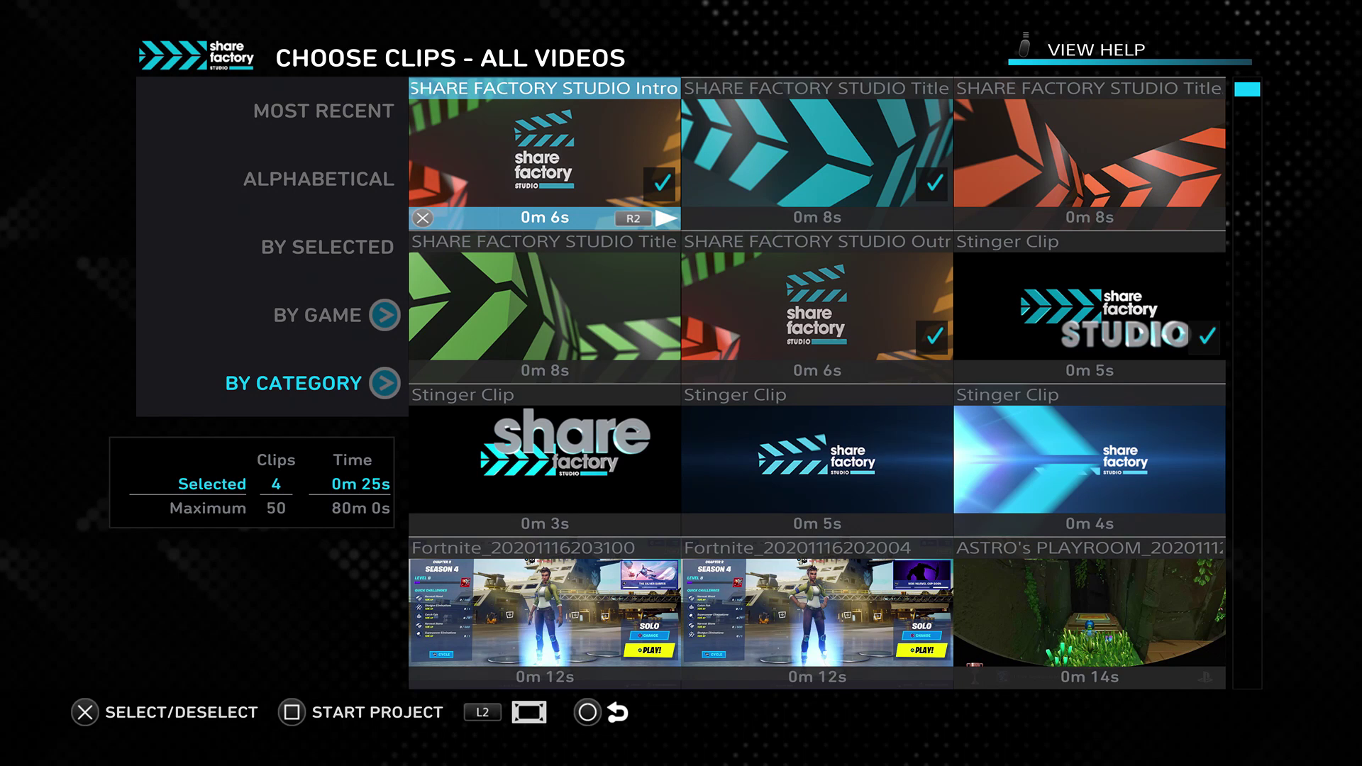
pyautogui.press('Right')
pyautogui.press('Down')
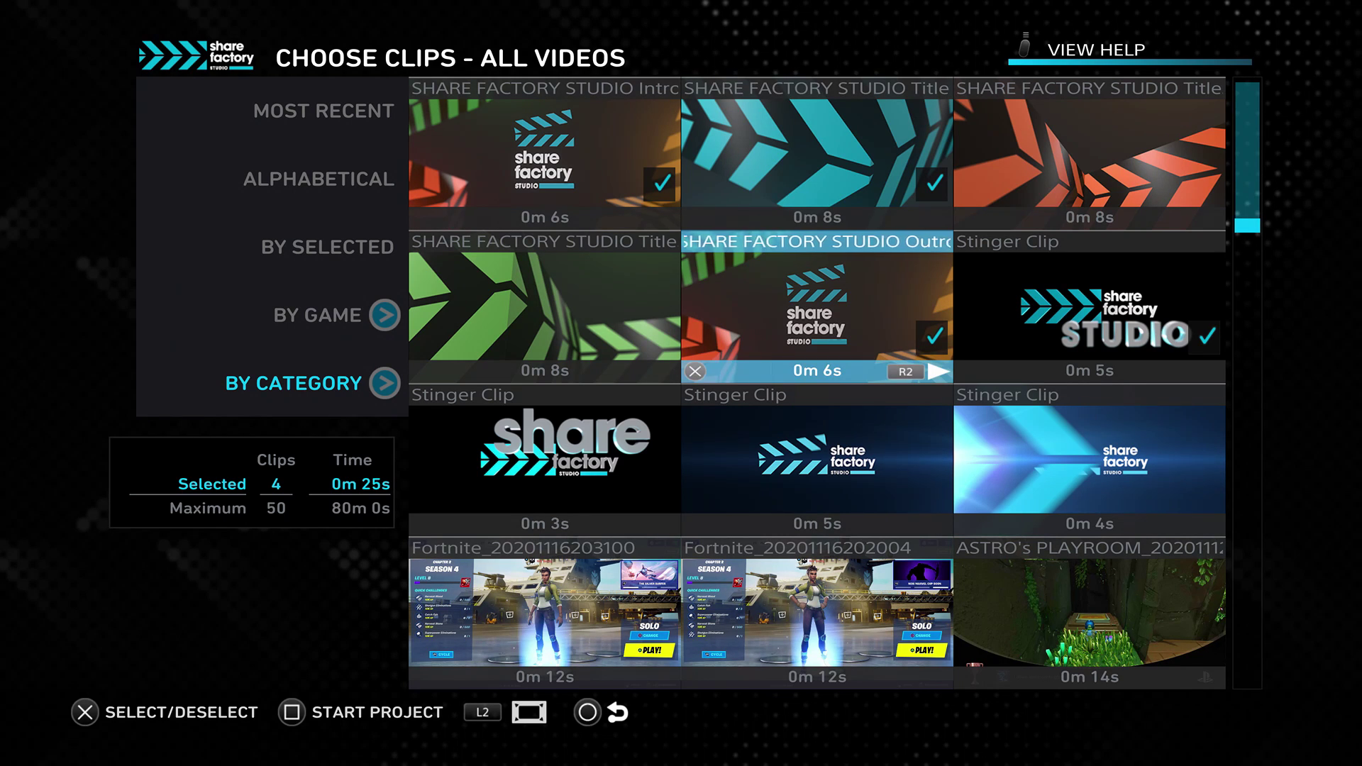
pyautogui.press('Down')
pyautogui.press('Down')
pyautogui.press('Return')
pyautogui.press('Left')
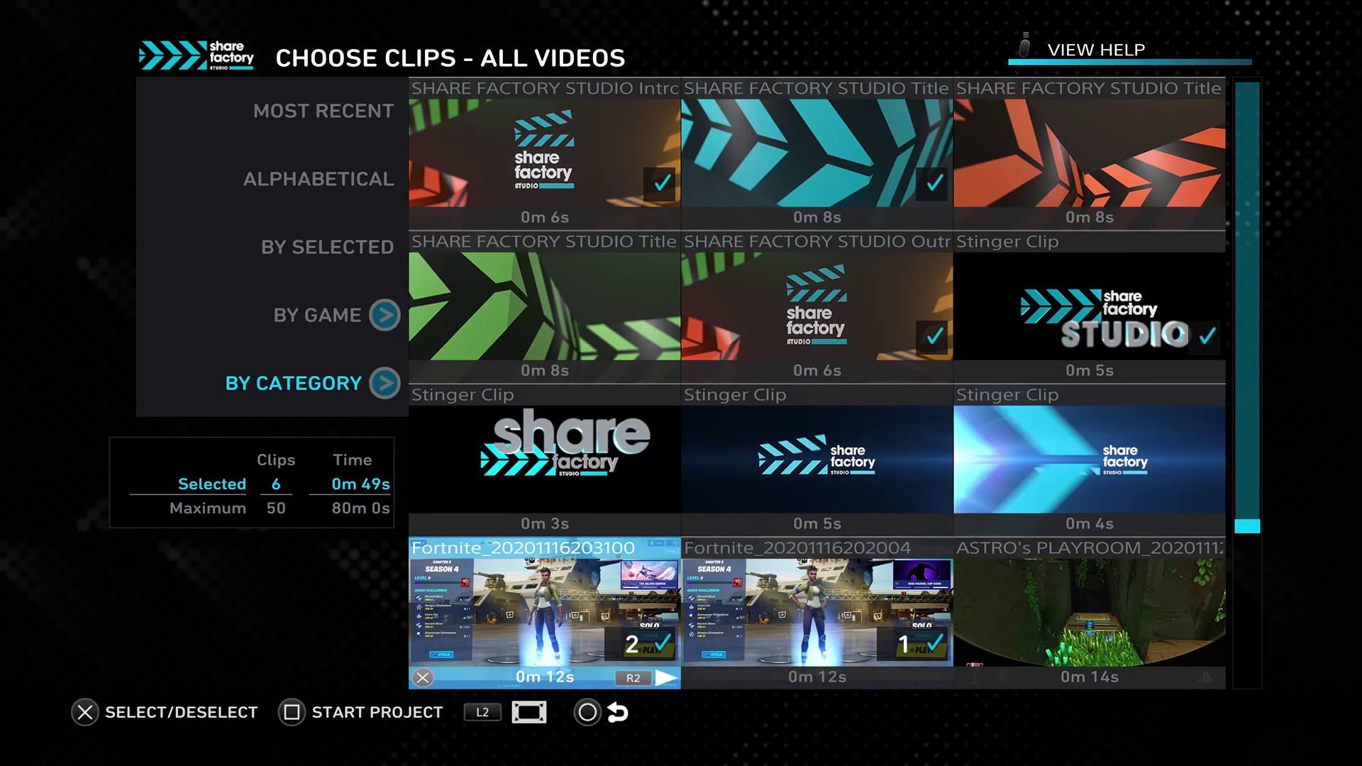
pyautogui.press('s')
pyautogui.press('Return')
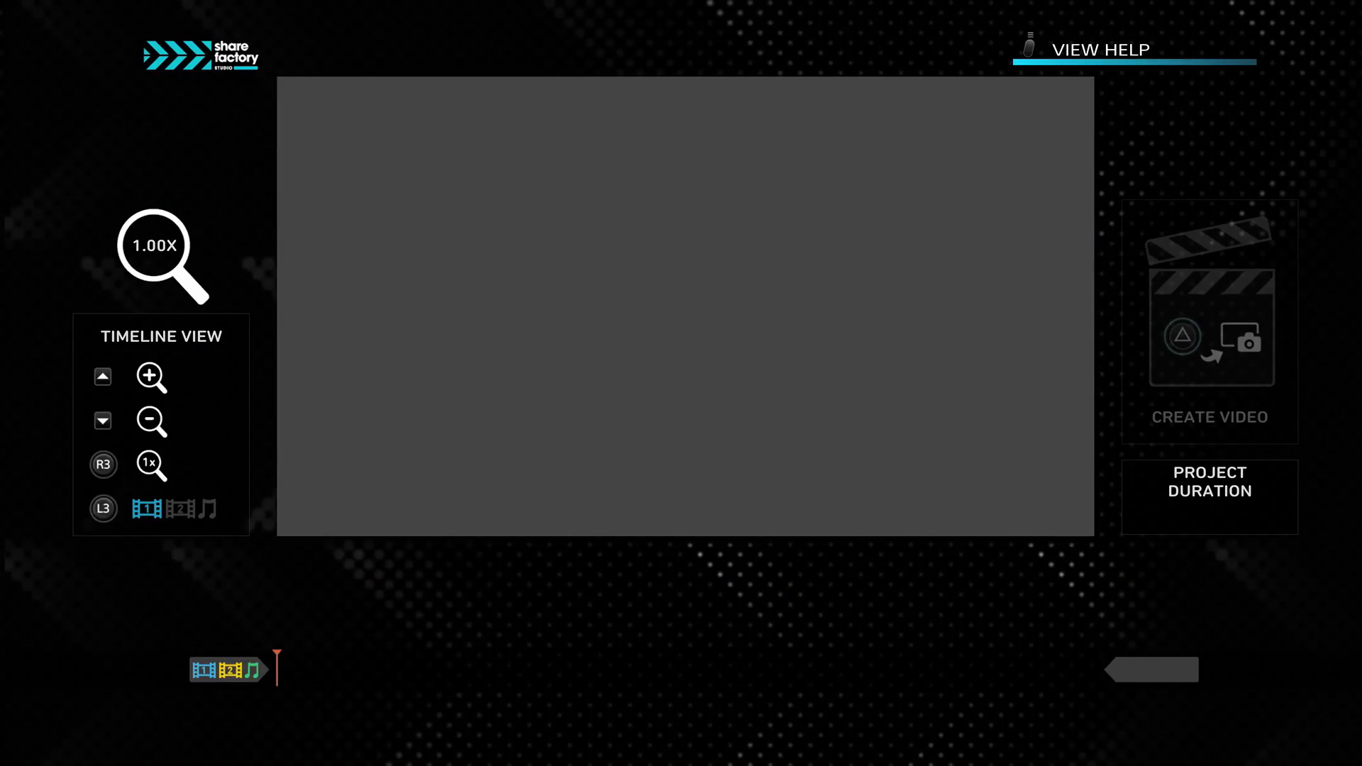
# Preview the Fortnite clip, then confirm Export Settings as Most Efficient (WebM 1920x1080)
pyautogui.press('Right')
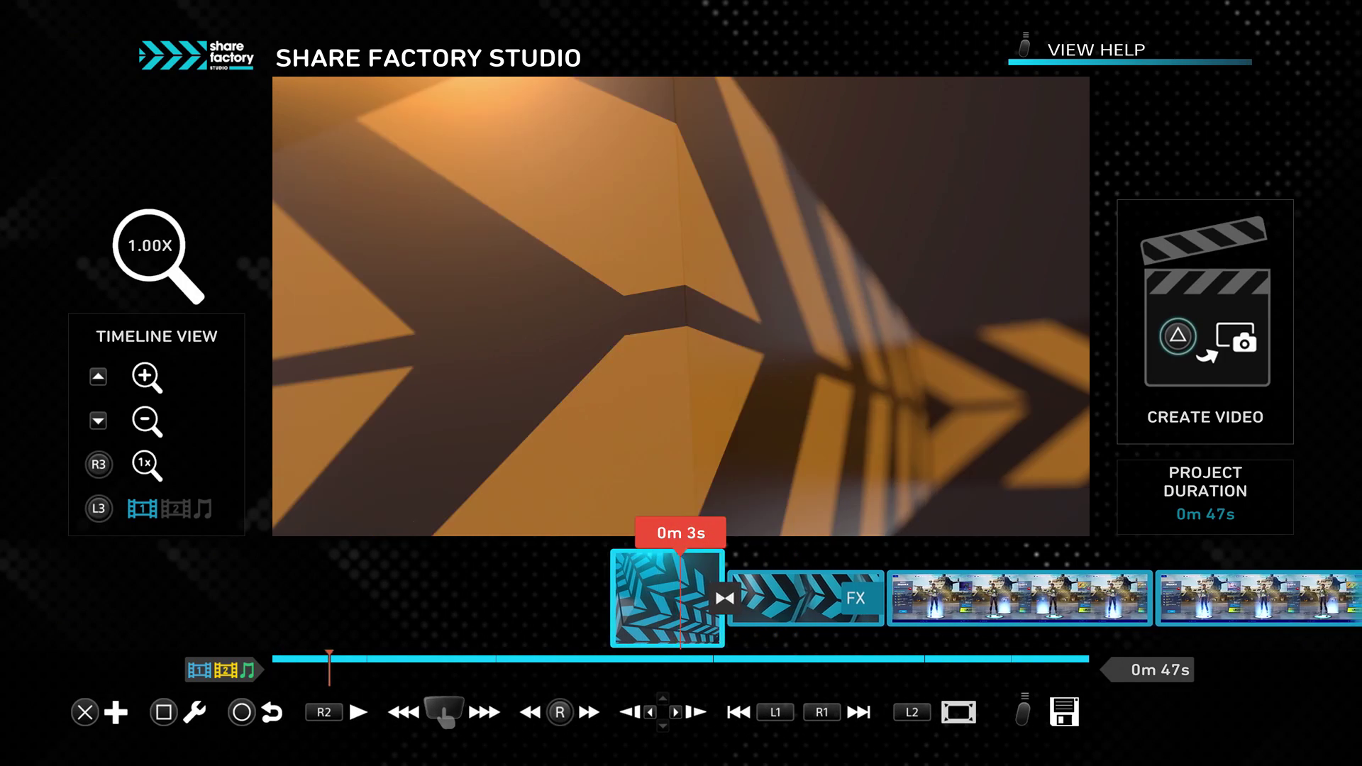
pyautogui.press('Right')
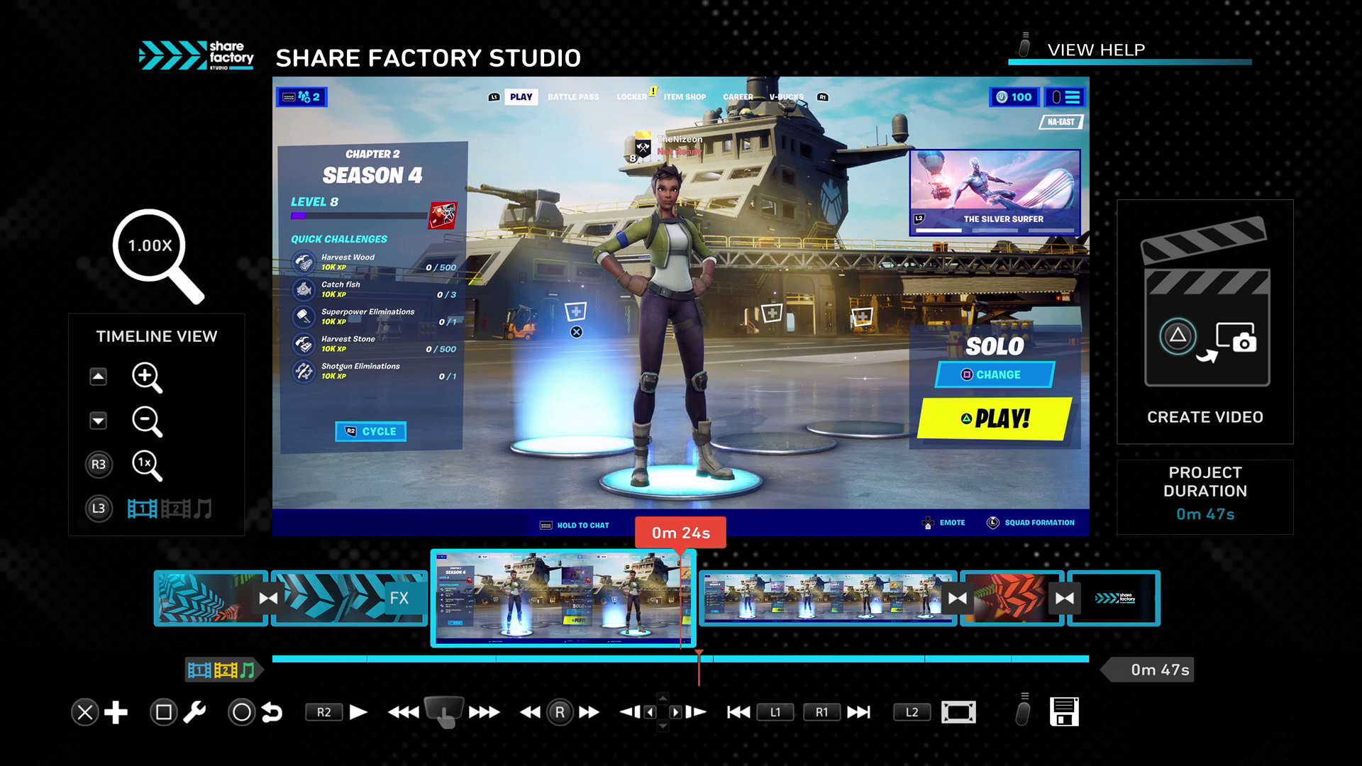
pyautogui.press('Escape')
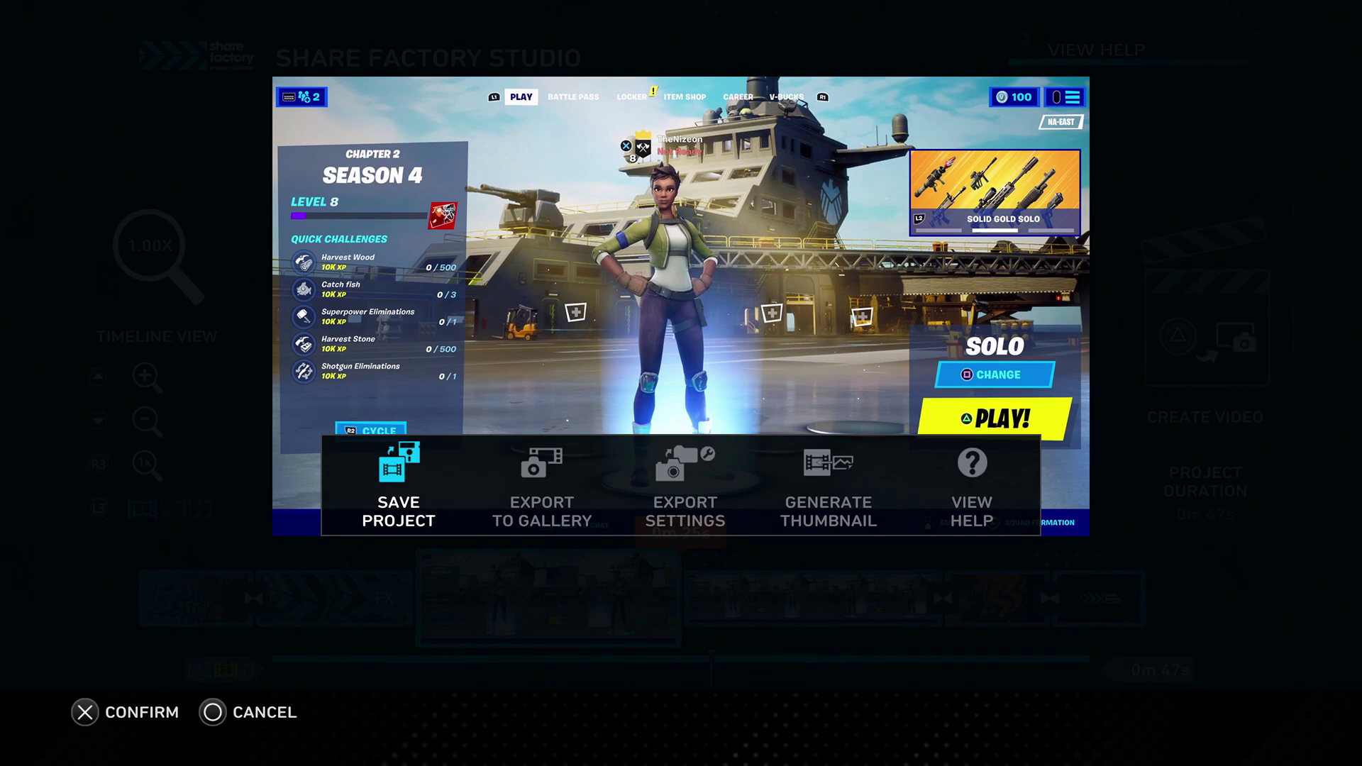
pyautogui.press('Right')
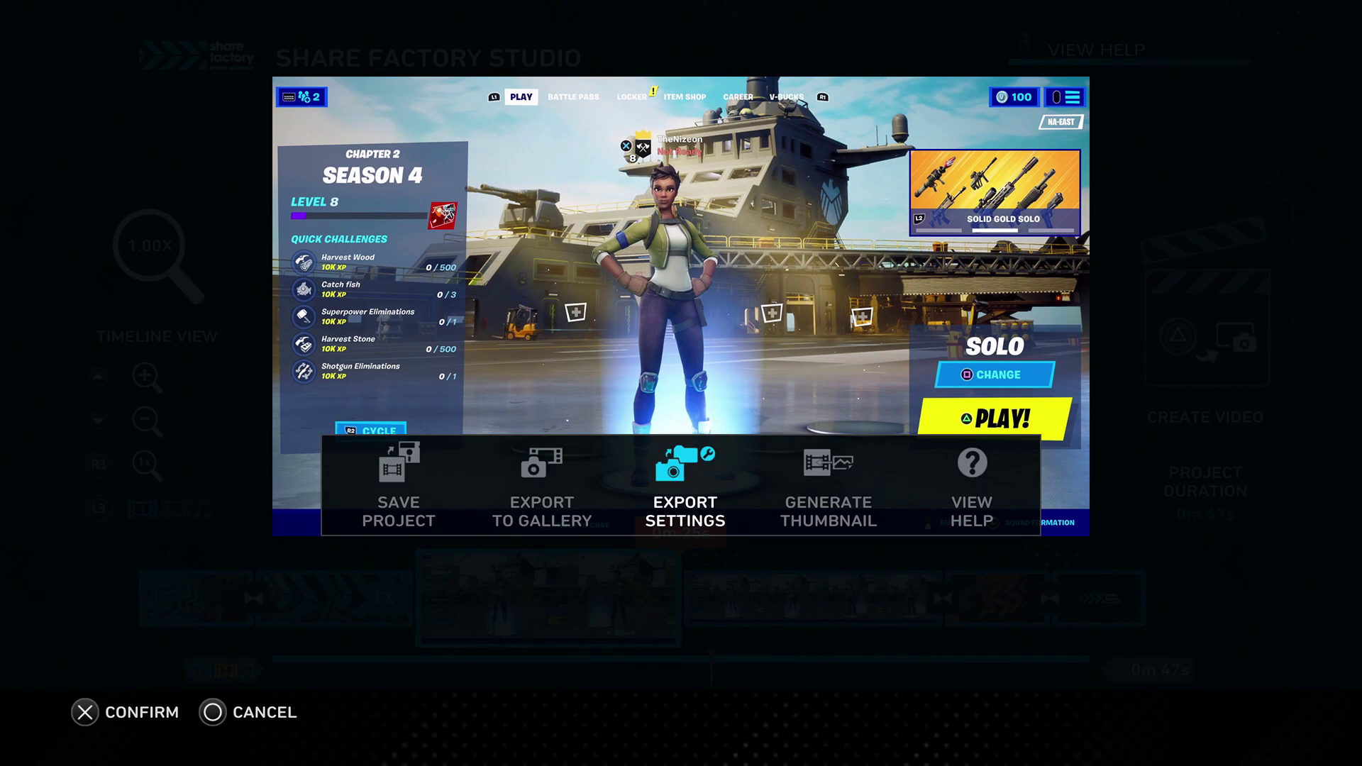
pyautogui.press('Return')
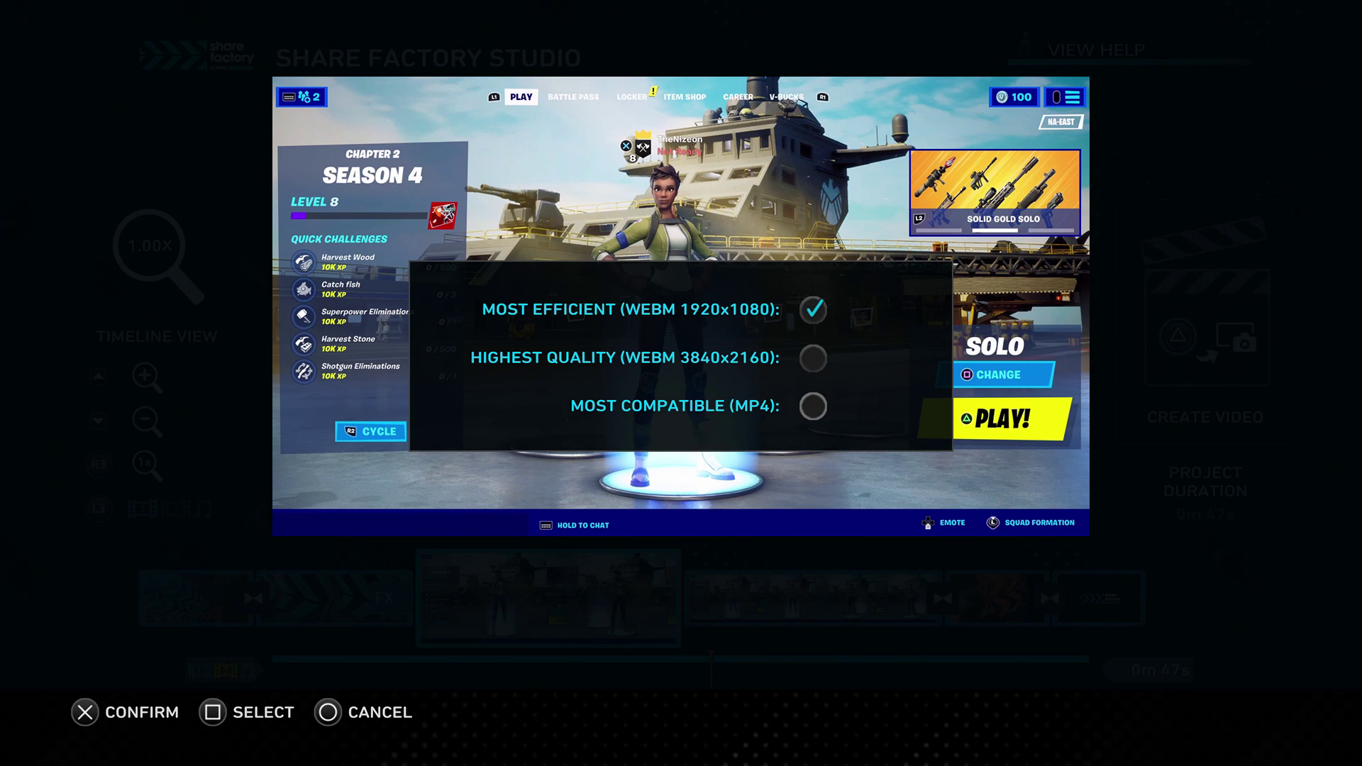
pyautogui.press('Escape')
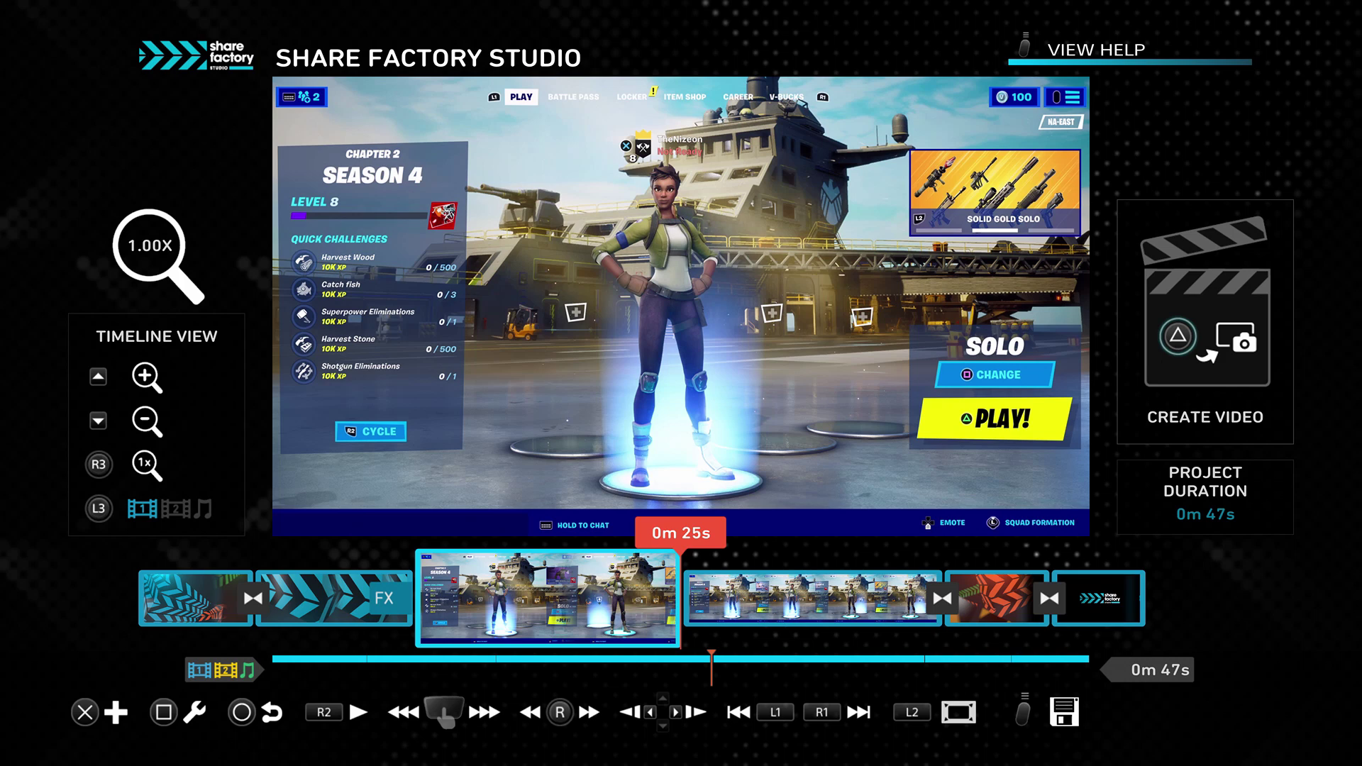